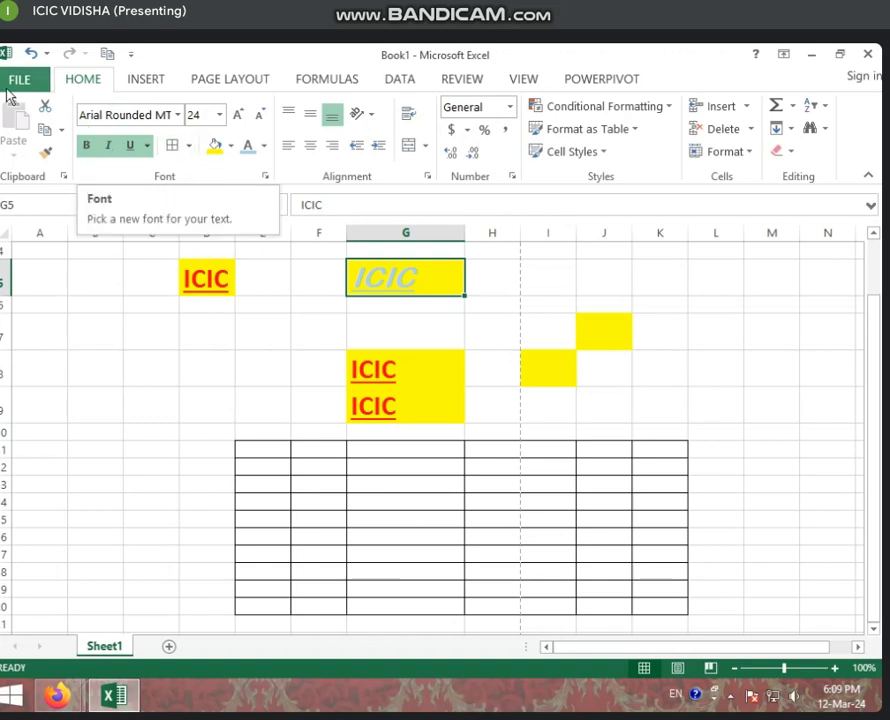
- Drag column G much wider and row 5 much taller, then select the enlarged G5 box
{"action": "left_click", "coordinate": [222, 403]}
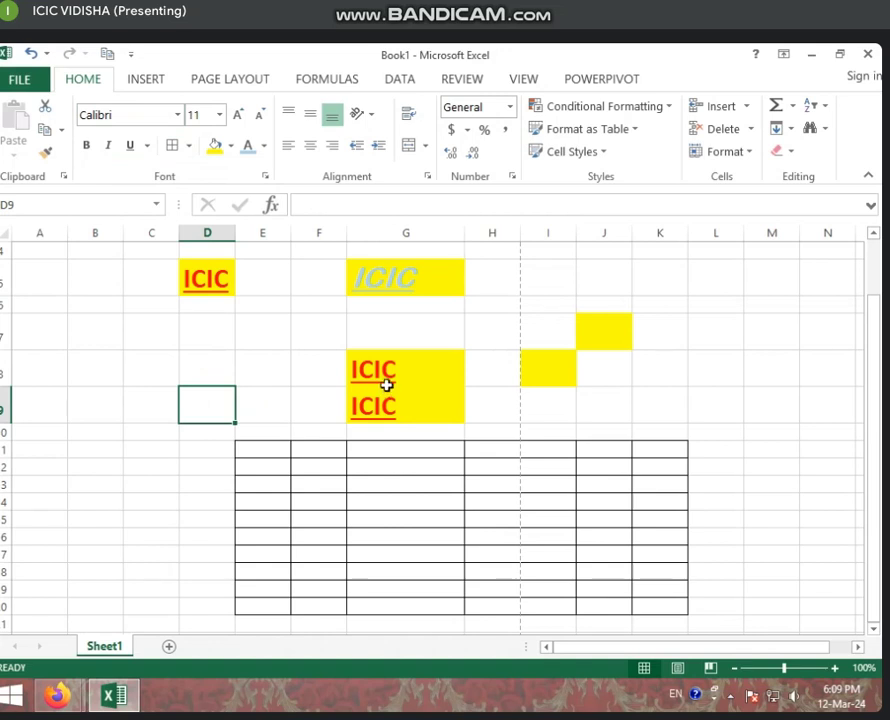
{"action": "left_click", "coordinate": [386, 390]}
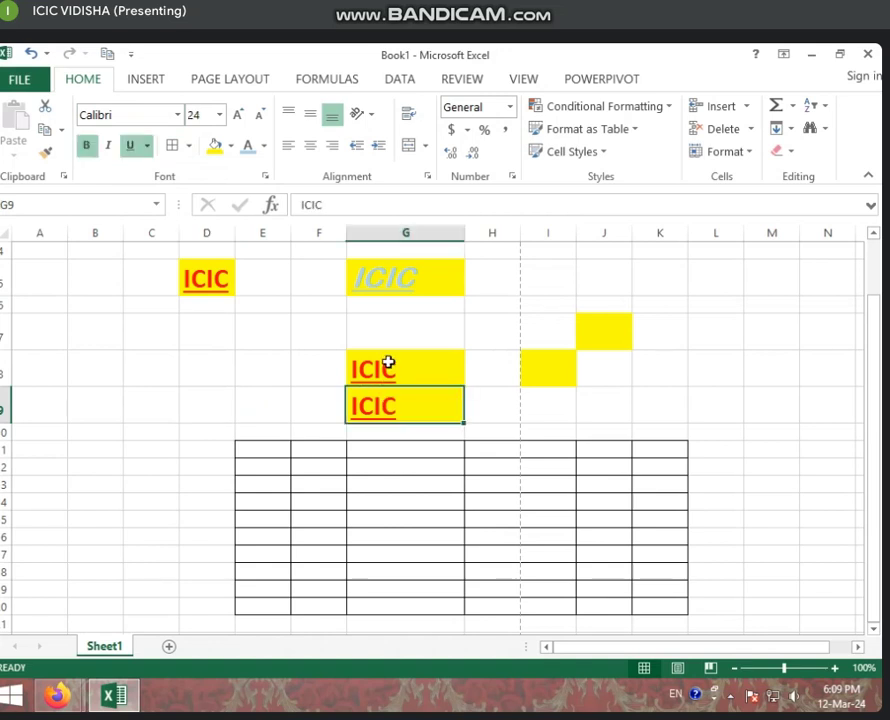
{"action": "left_click", "coordinate": [462, 233]}
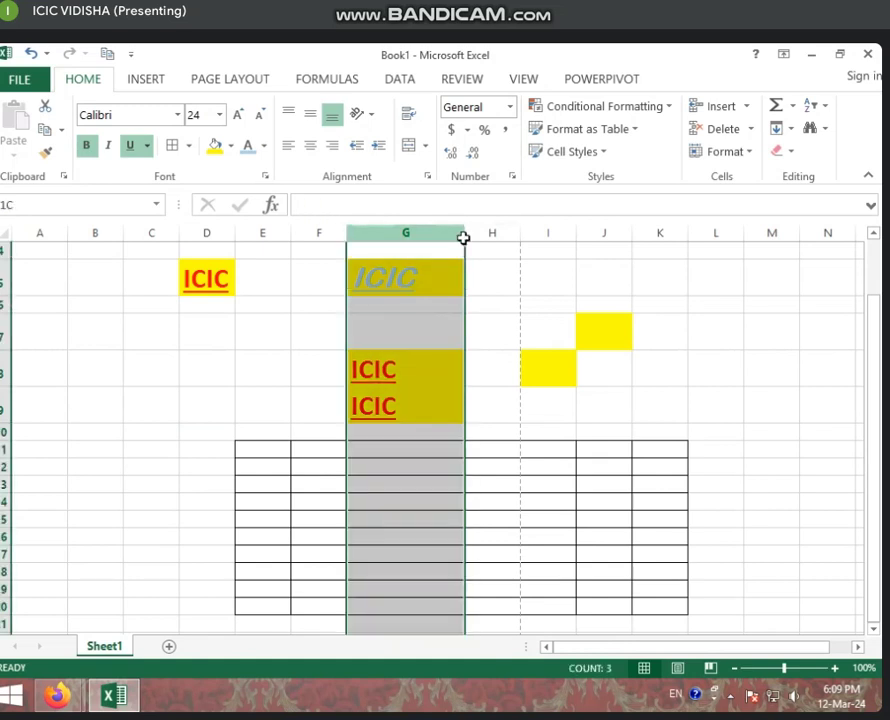
{"action": "left_click", "coordinate": [468, 233]}
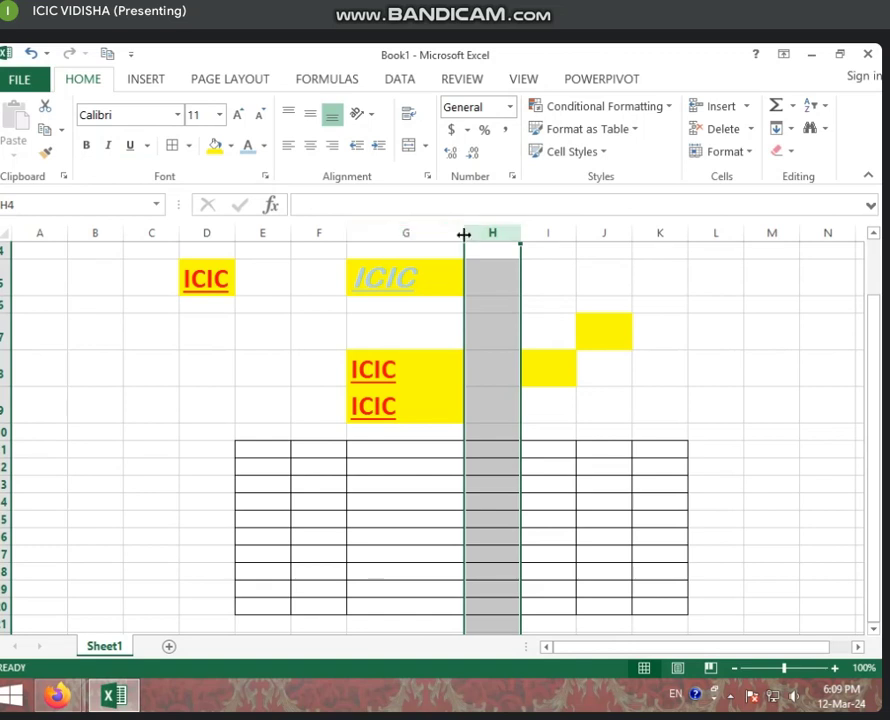
{"action": "mouse_move", "coordinate": [462, 233]}
{"action": "left_mouse_down"}
{"action": "mouse_move", "coordinate": [487, 252]}
{"action": "mouse_move", "coordinate": [604, 262]}
{"action": "left_mouse_up"}
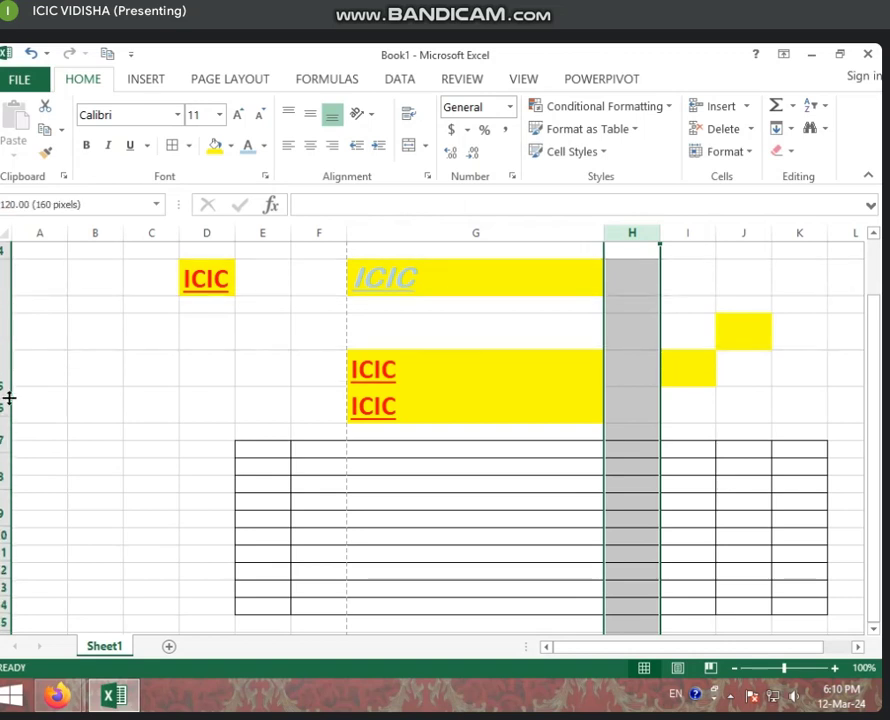
{"action": "left_click_drag", "start_coordinate": [6, 294], "coordinate": [6, 398]}
{"action": "left_click", "coordinate": [475, 333]}
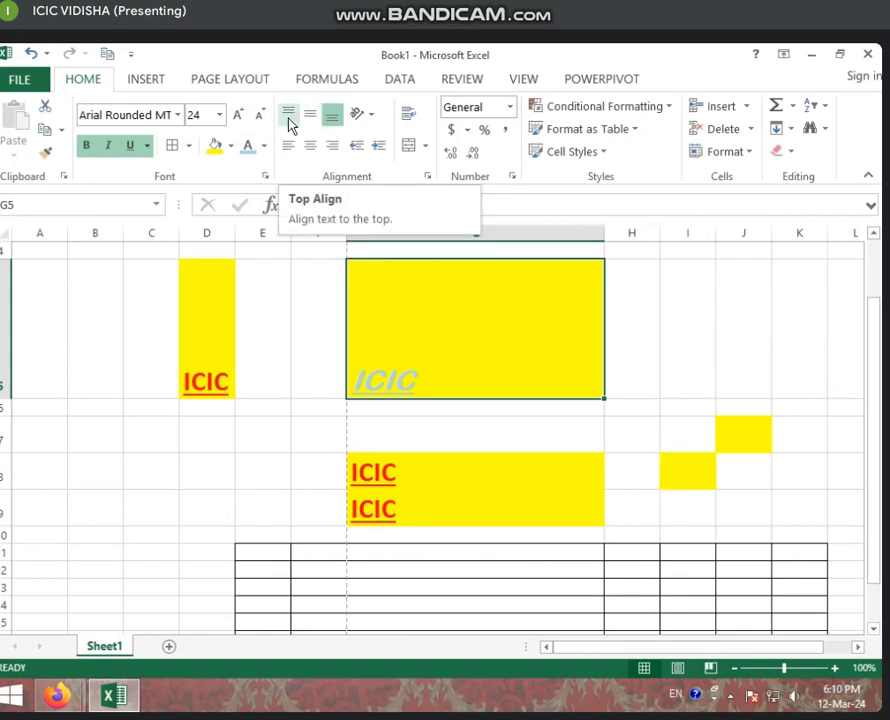
{"action": "left_click", "coordinate": [288, 119]}
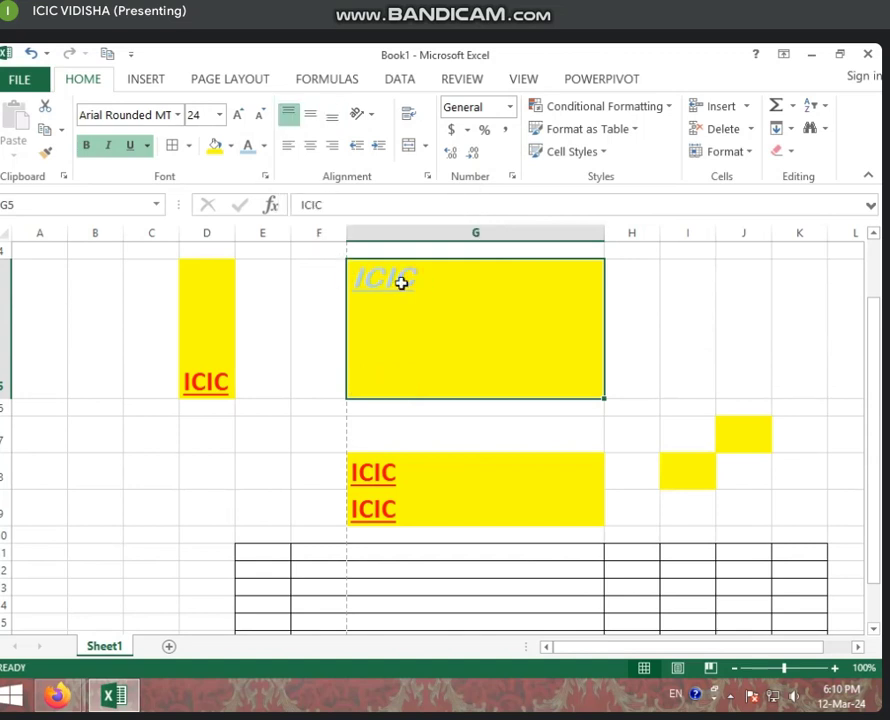
{"action": "left_click", "coordinate": [316, 122]}
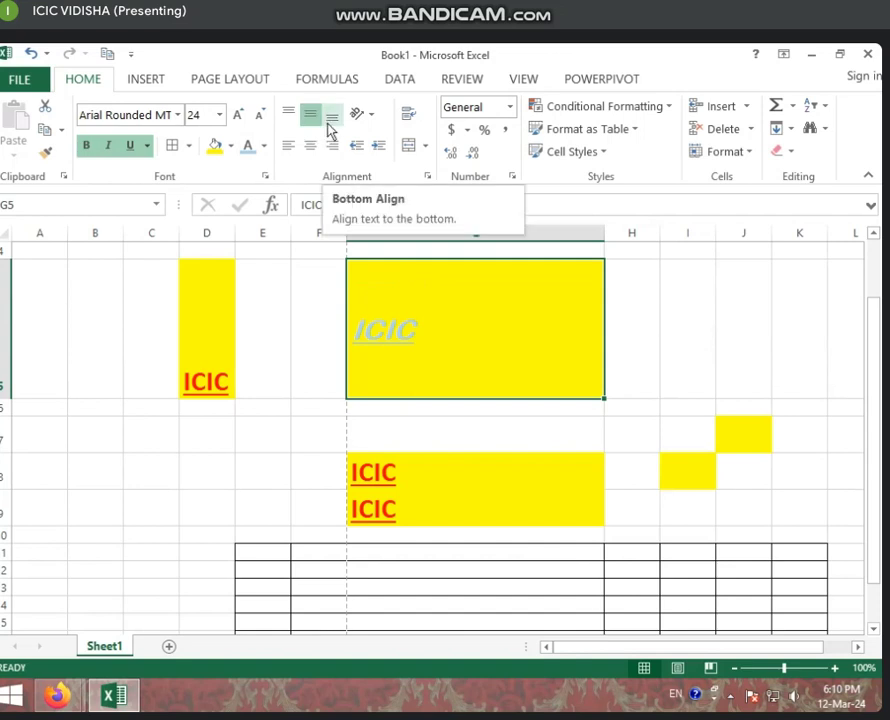
{"action": "left_click", "coordinate": [330, 122]}
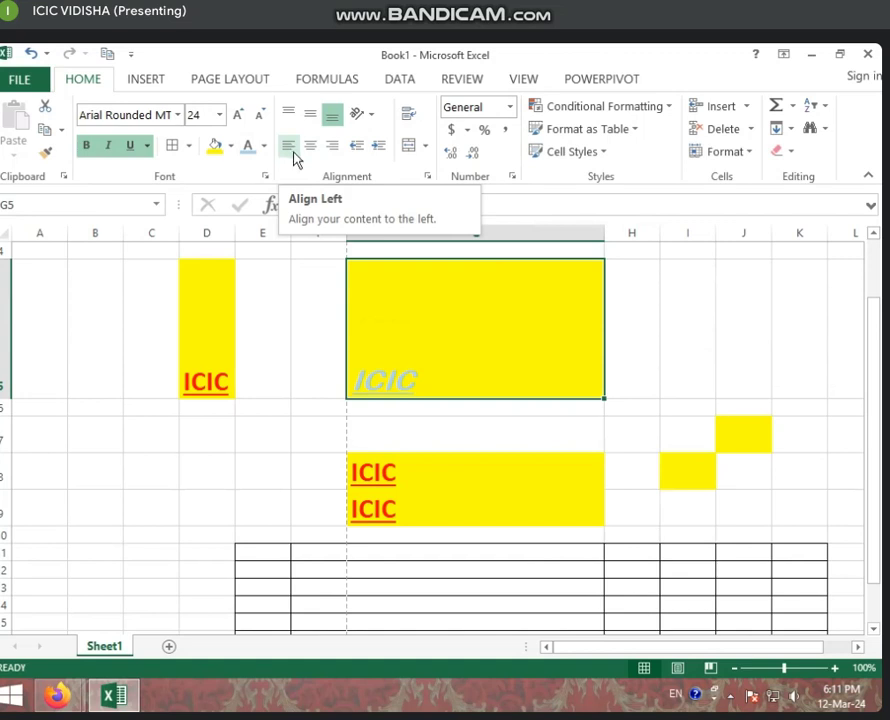
{"action": "left_click", "coordinate": [289, 150]}
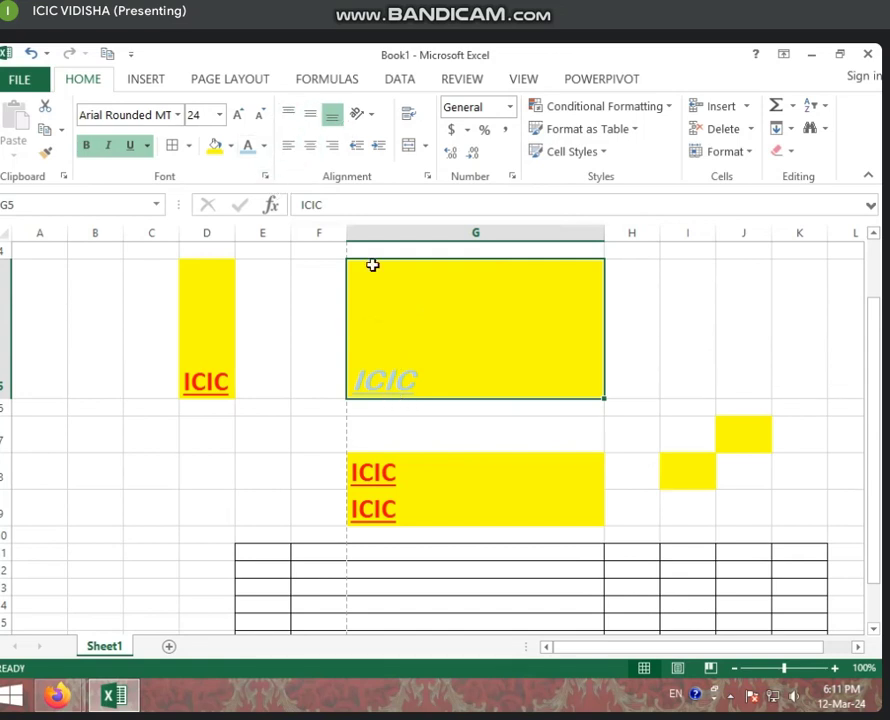
- Centre ICIC vertically in G5 and right-align it
{"action": "left_click", "coordinate": [310, 114]}
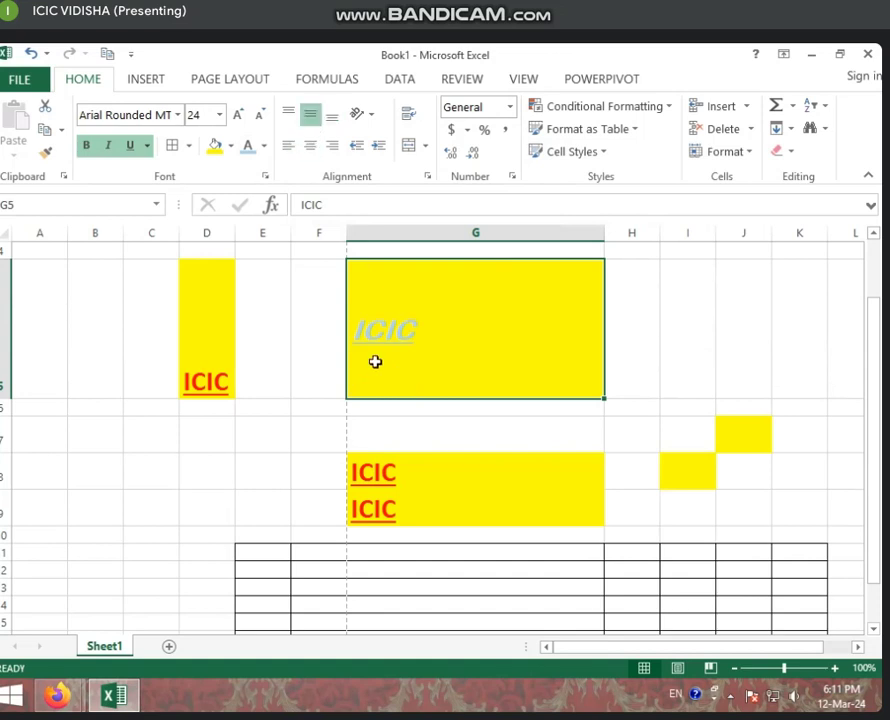
{"action": "left_click", "coordinate": [316, 147]}
{"action": "left_click", "coordinate": [331, 147]}
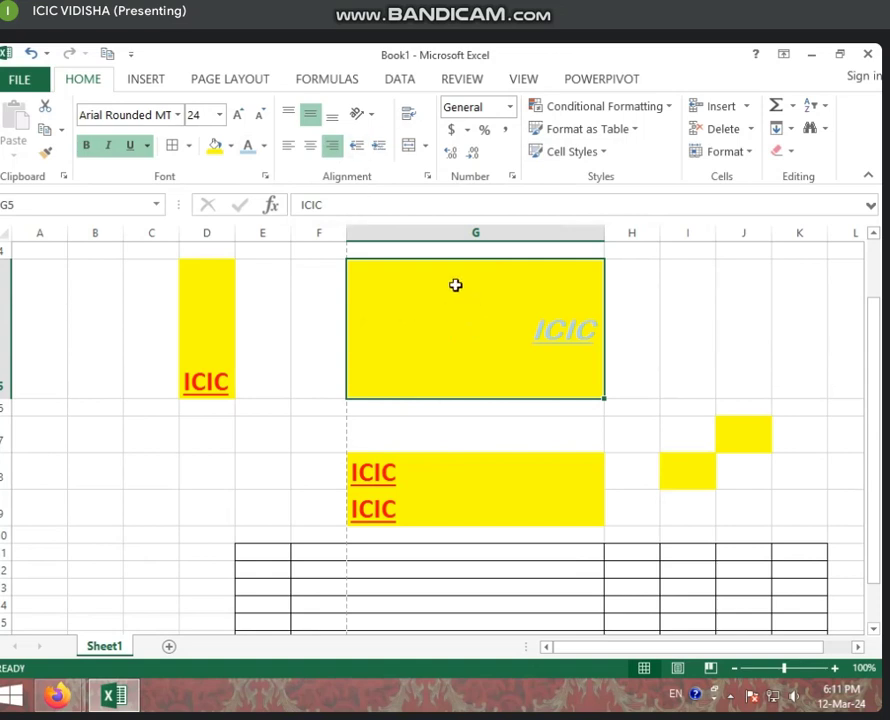
- Indent the right-aligned ICIC slightly in from G5's right edge, net three indent steps
{"action": "left_click", "coordinate": [377, 146]}
{"action": "left_click", "coordinate": [377, 146]}
{"action": "left_click", "coordinate": [377, 147]}
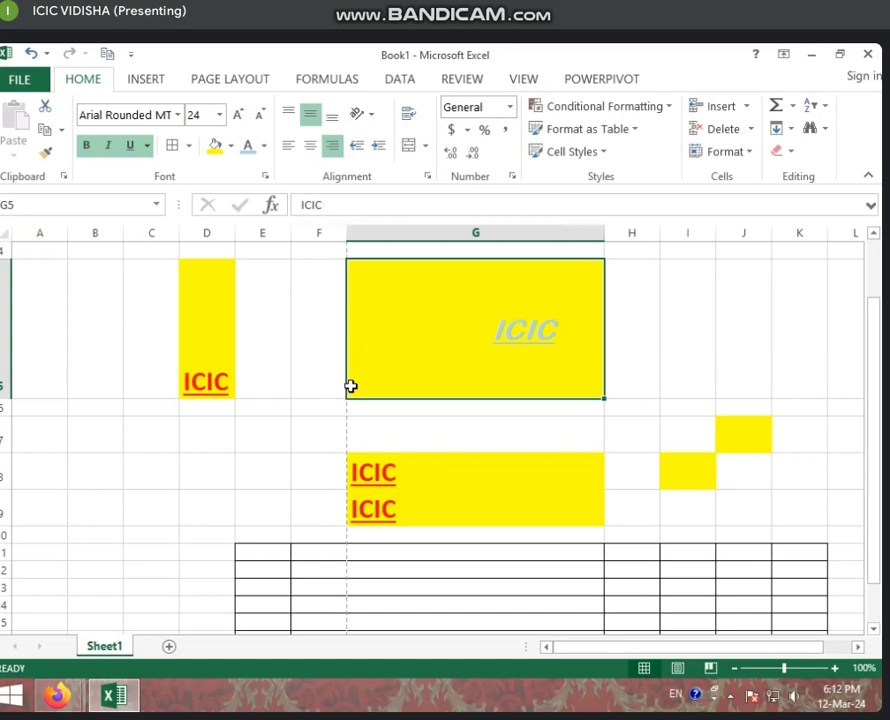
{"action": "left_click", "coordinate": [381, 150]}
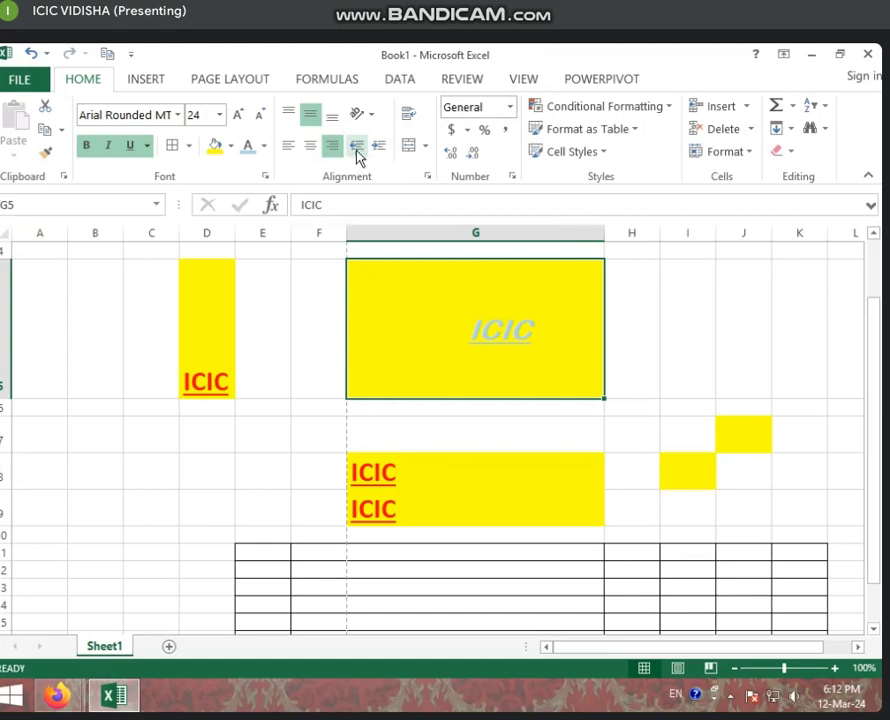
{"action": "left_click", "coordinate": [358, 148]}
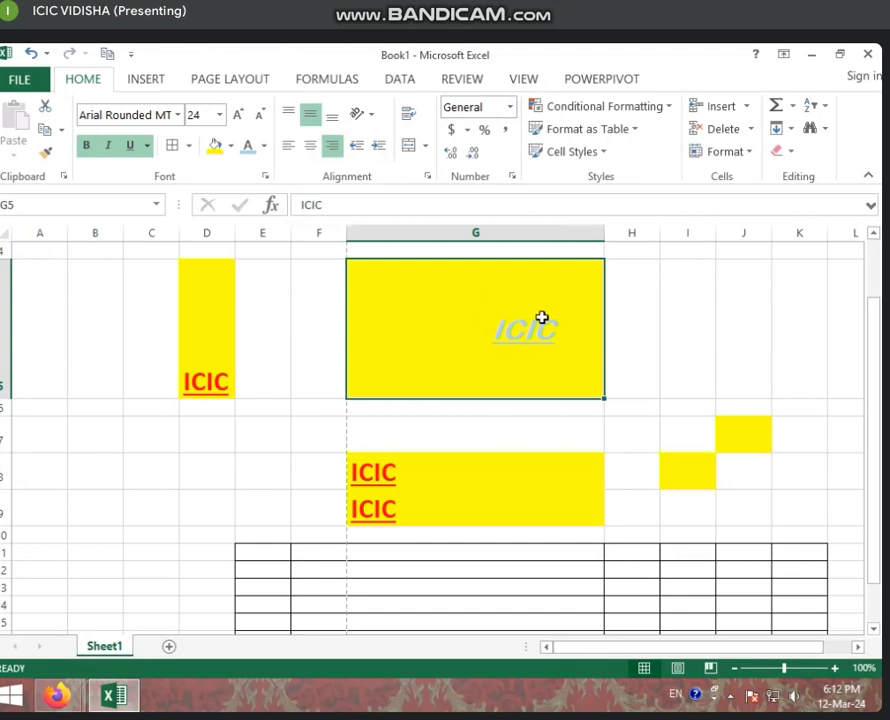
{"action": "left_click", "coordinate": [373, 118]}
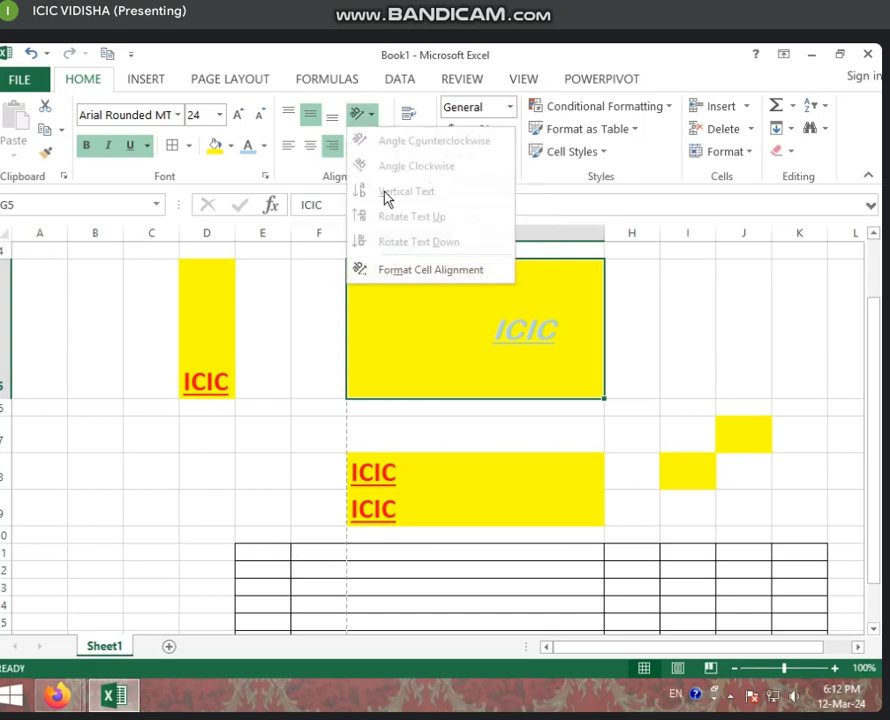
{"action": "left_click", "coordinate": [469, 421]}
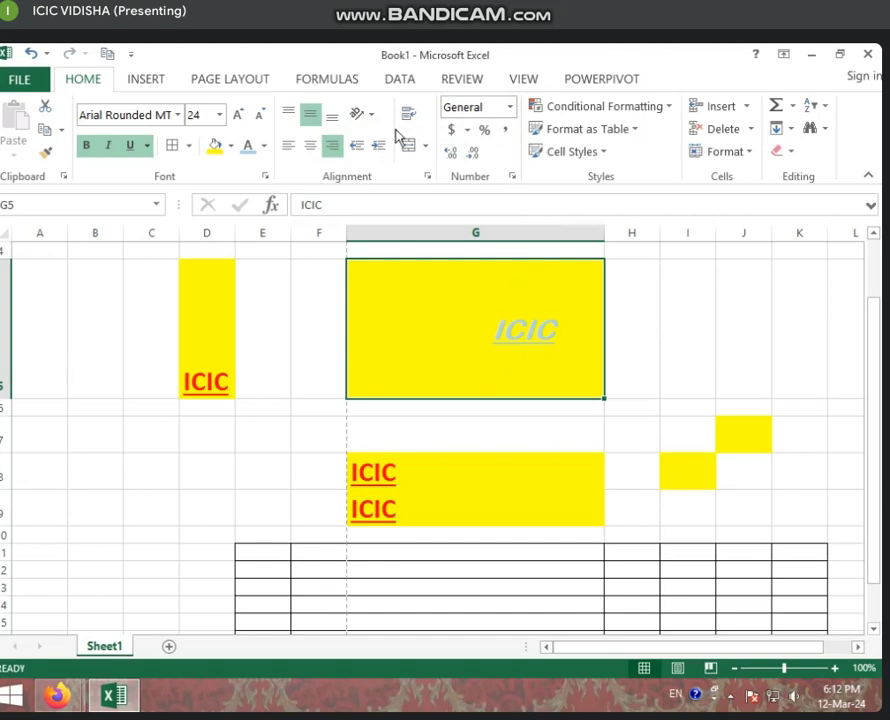
{"action": "left_click", "coordinate": [375, 118]}
{"action": "left_click", "coordinate": [400, 515]}
{"action": "left_click", "coordinate": [410, 434]}
{"action": "left_click", "coordinate": [422, 470]}
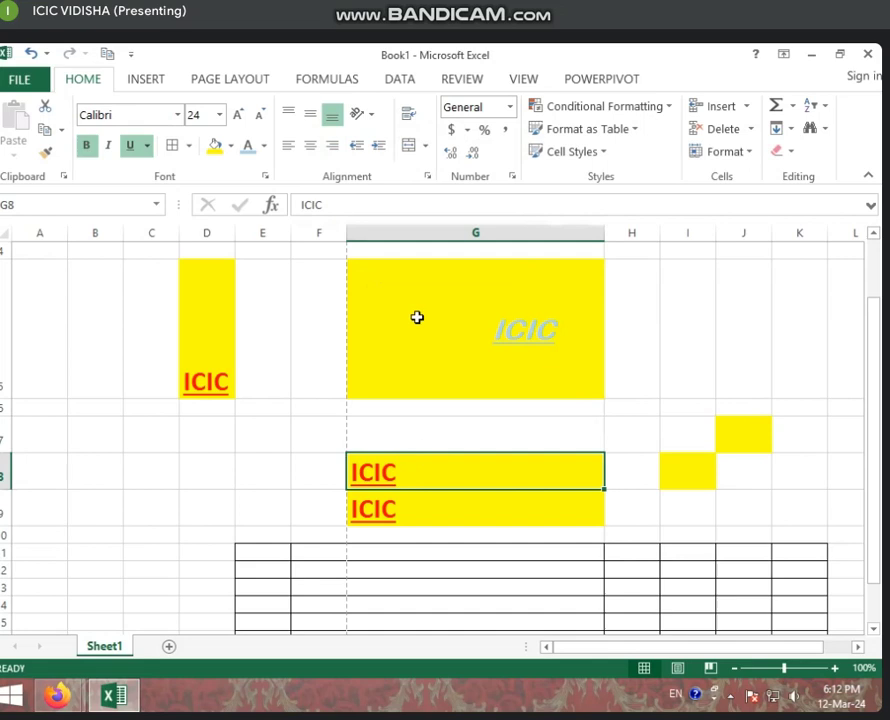
{"action": "left_click", "coordinate": [368, 116]}
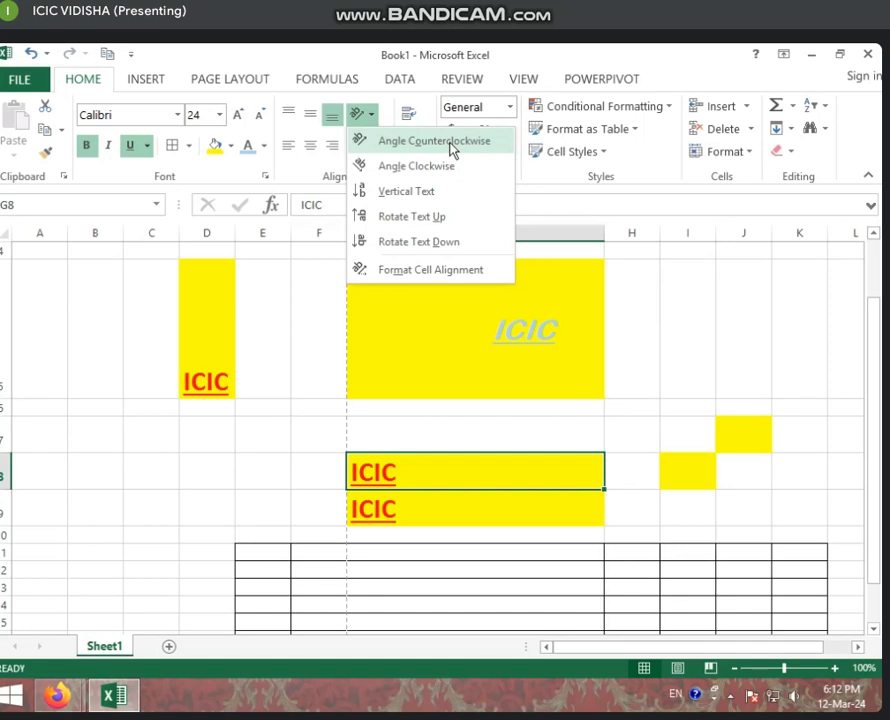
{"action": "left_click", "coordinate": [481, 264]}
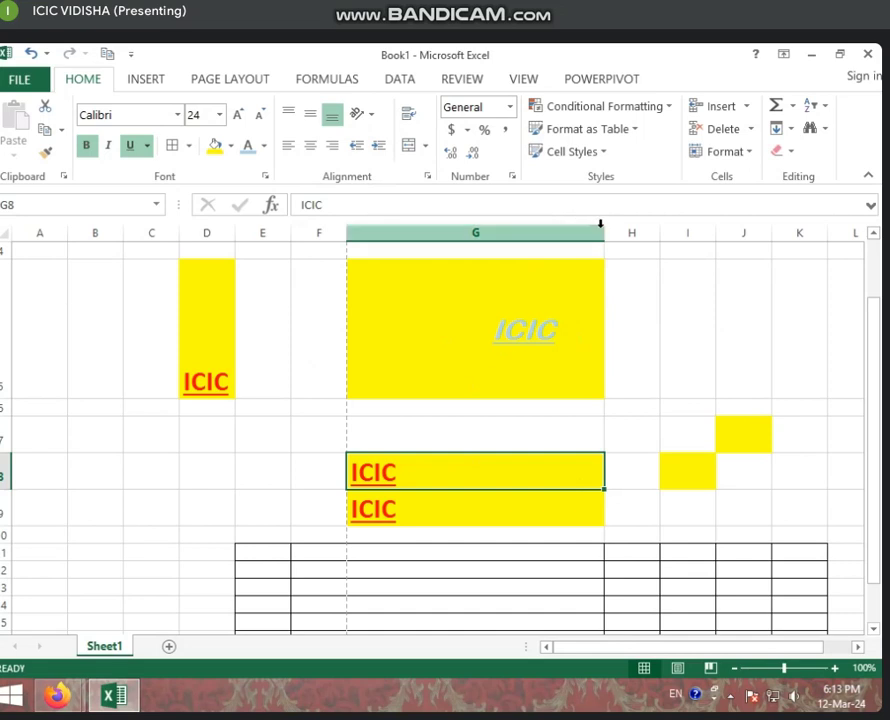
- Narrow column G again and complete the G8 heading as 'ICIC COMPUTER CENTER'
{"action": "left_click_drag", "start_coordinate": [604, 233], "coordinate": [604, 233]}
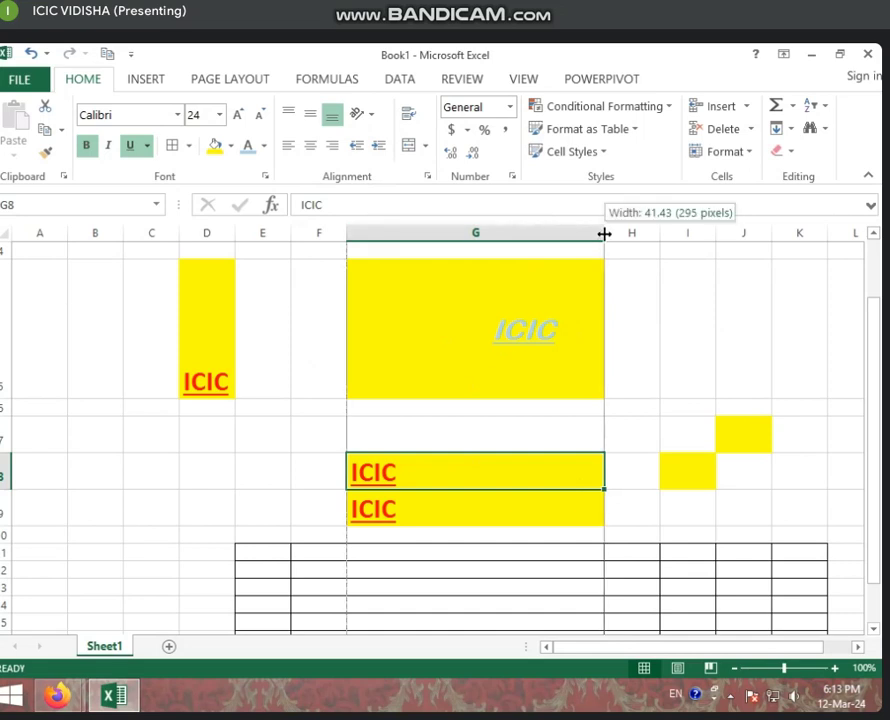
{"action": "left_click_drag", "start_coordinate": [604, 233], "coordinate": [416, 420]}
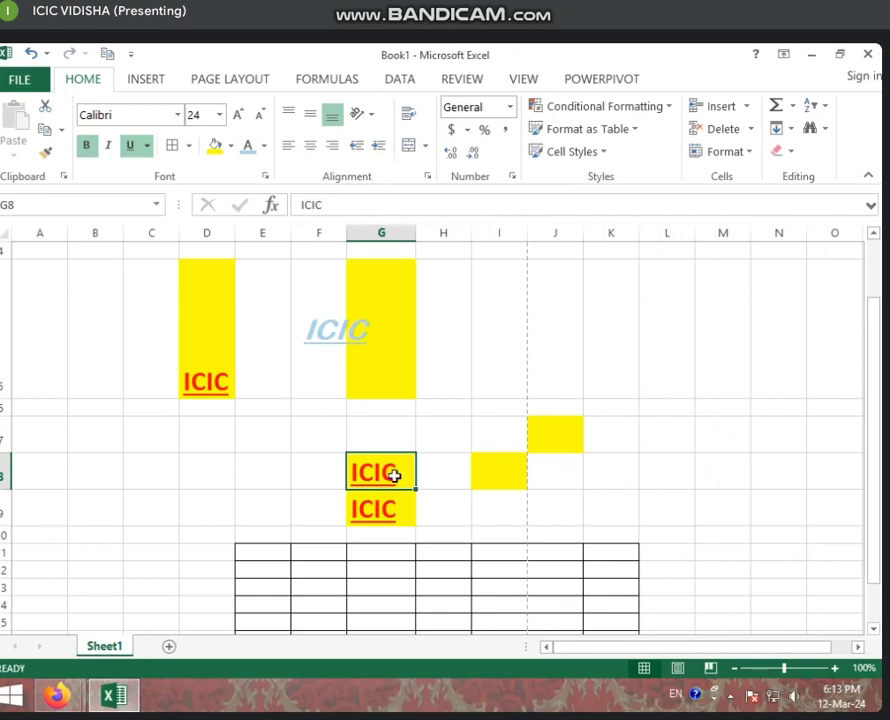
{"action": "double_click", "coordinate": [395, 476]}
{"action": "type", "text": "C"}
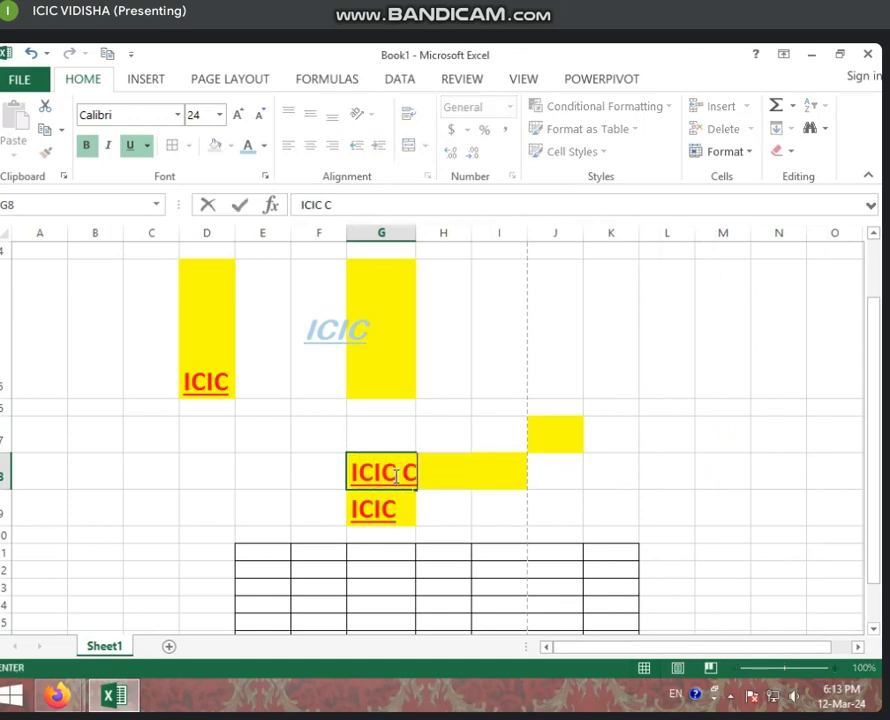
{"action": "type", "text": "OMPUTE"}
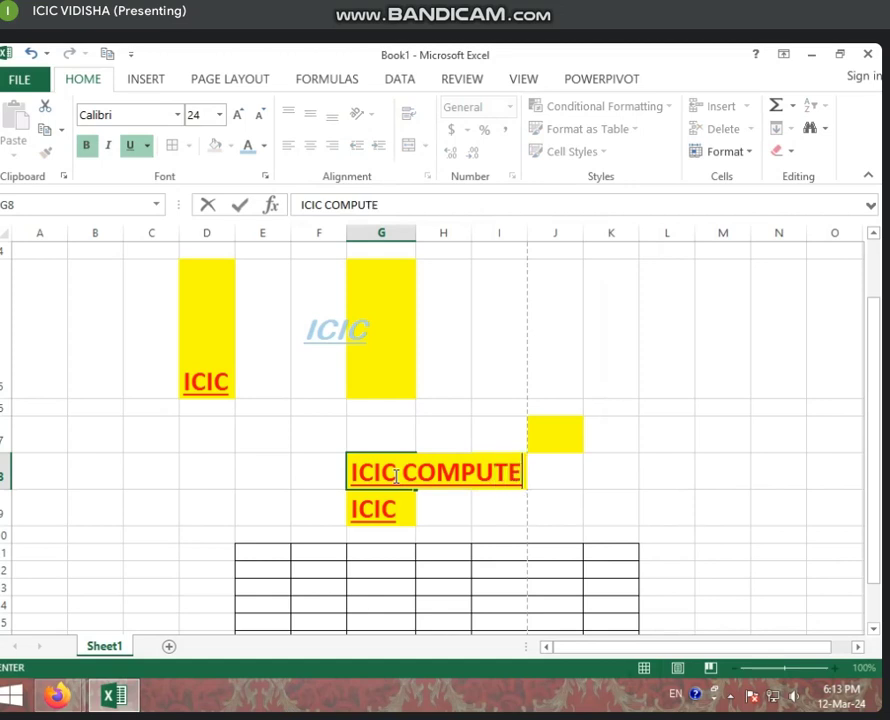
{"action": "type", "text": "R CENTER"}
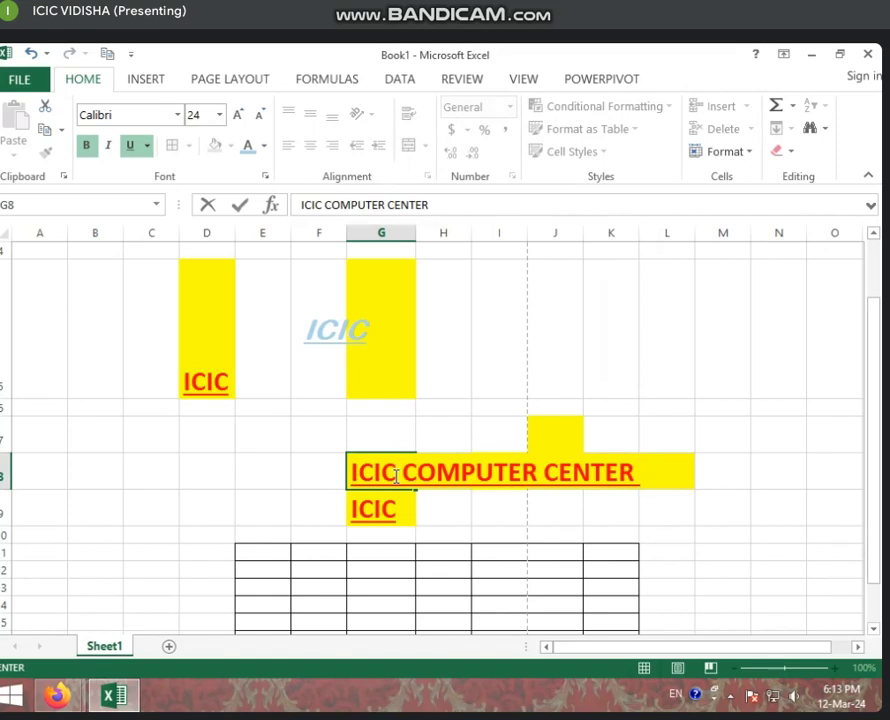
{"action": "left_click", "coordinate": [475, 565]}
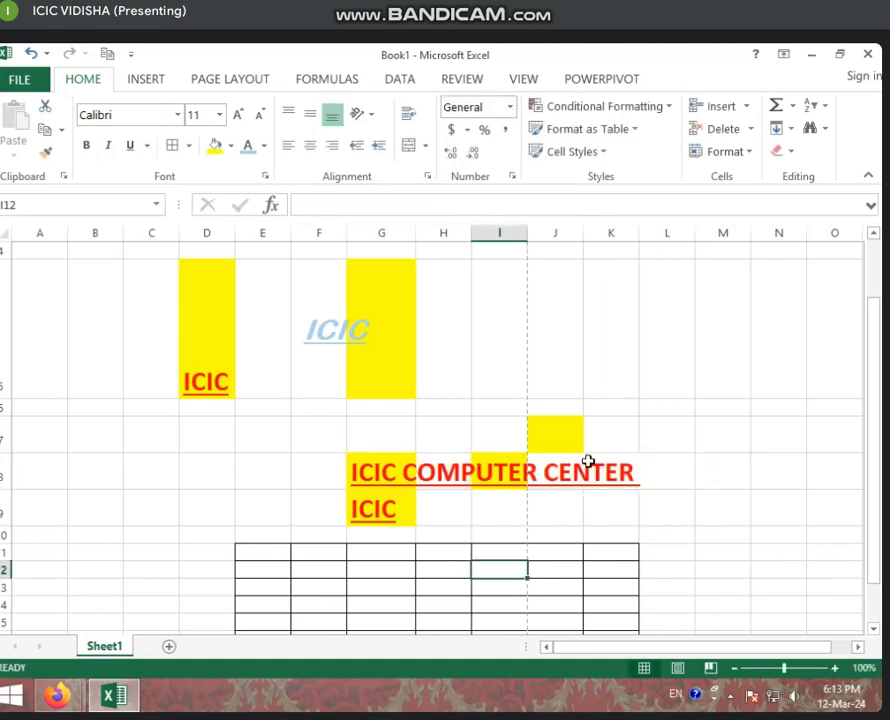
- Enter 123 in H8, cutting off the G8 heading, and reduce I13's font size twice
{"action": "left_click", "coordinate": [447, 470]}
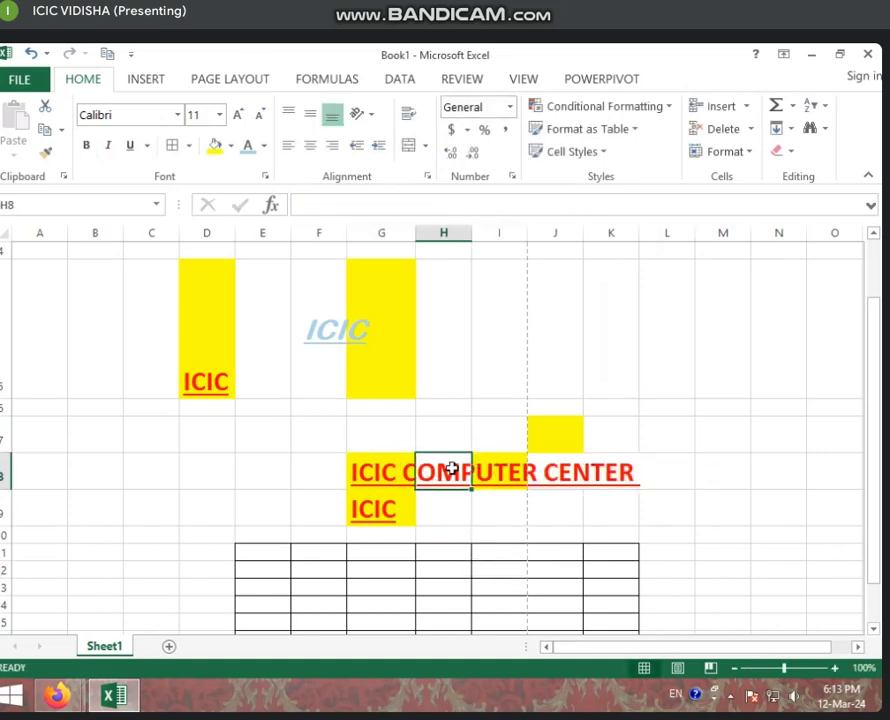
{"action": "type", "text": "123"}
{"action": "key", "text": "Return"}
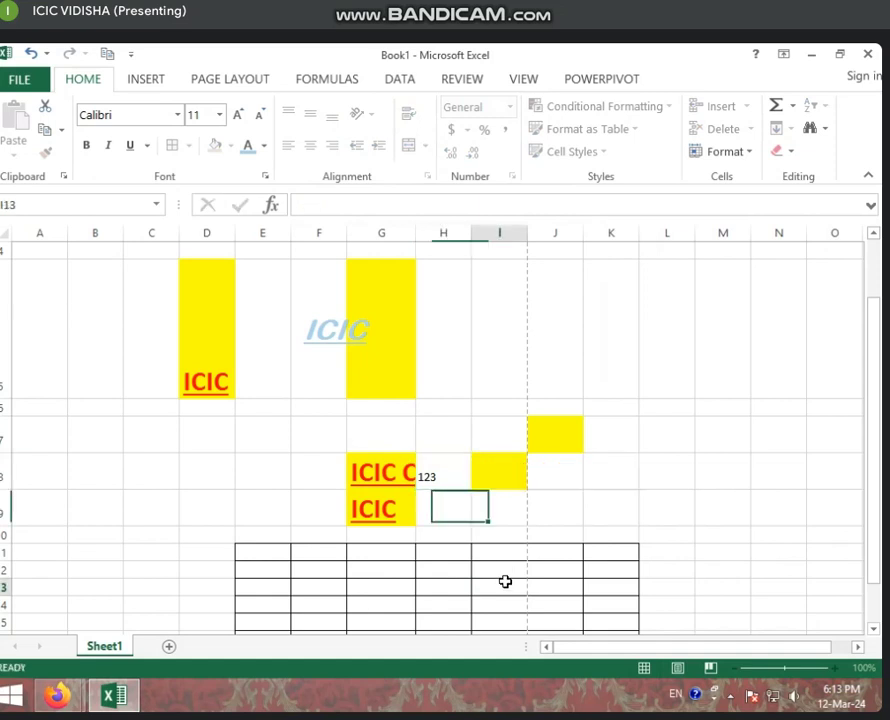
{"action": "left_click", "coordinate": [503, 584]}
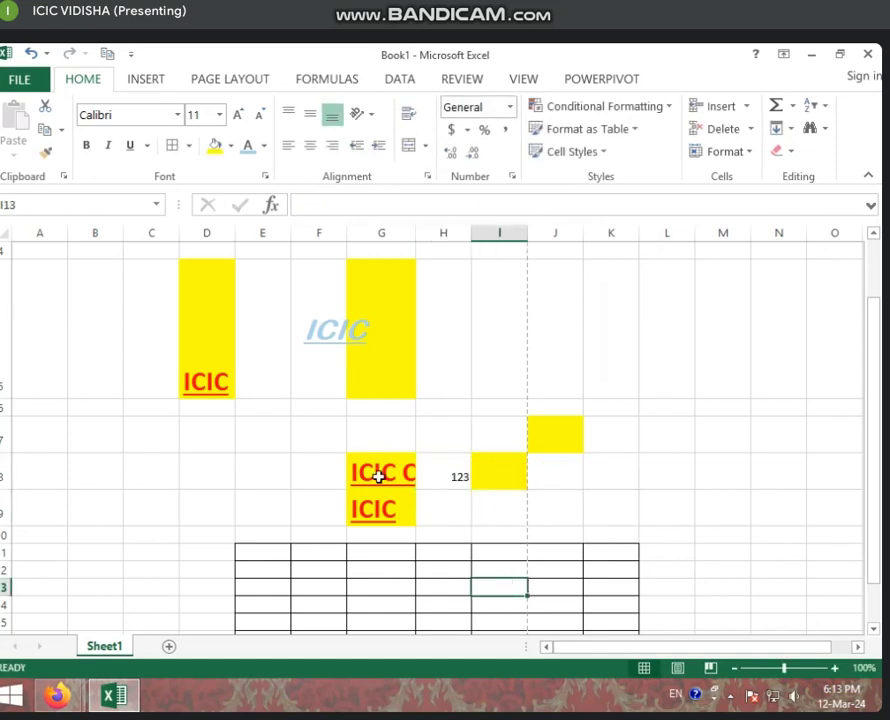
{"action": "left_click", "coordinate": [258, 114]}
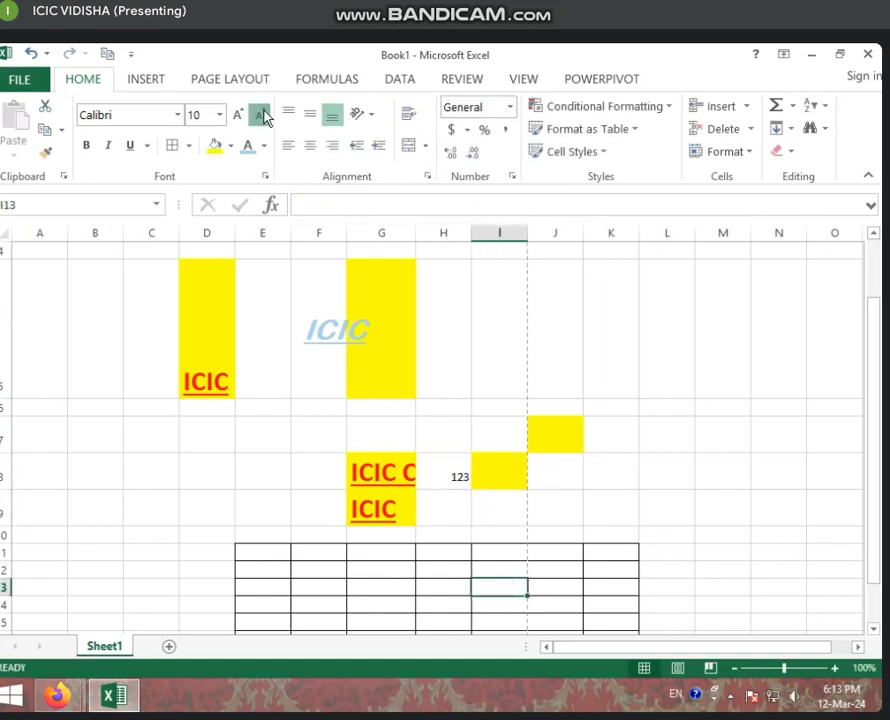
{"action": "left_click", "coordinate": [258, 114]}
{"action": "left_click", "coordinate": [258, 114]}
- Shrink the ICIC COMPUTER CENTER heading in G8 to 12-pt
{"action": "left_click", "coordinate": [372, 472]}
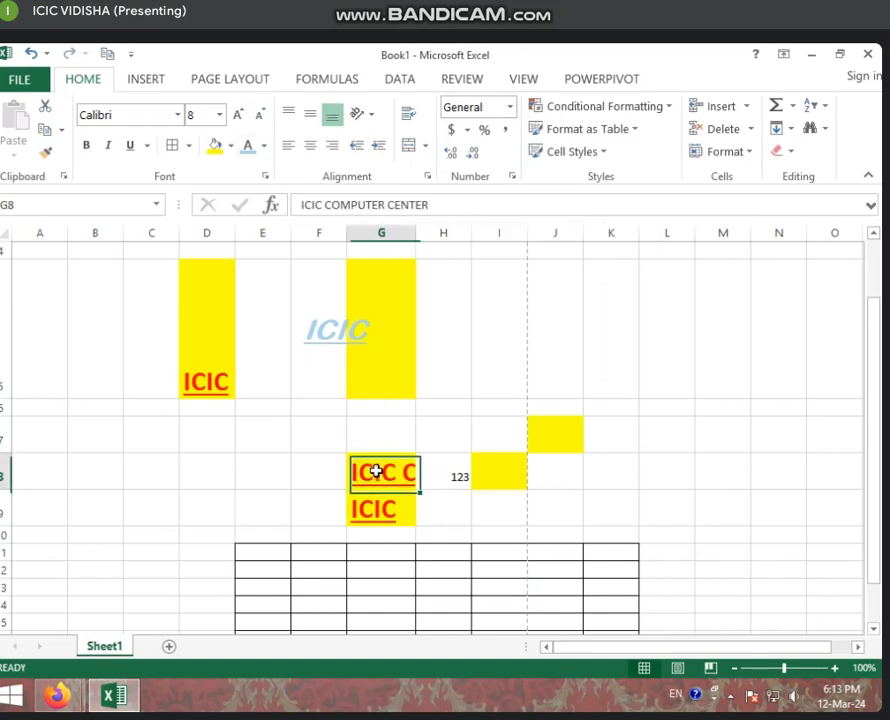
{"action": "left_click", "coordinate": [258, 114]}
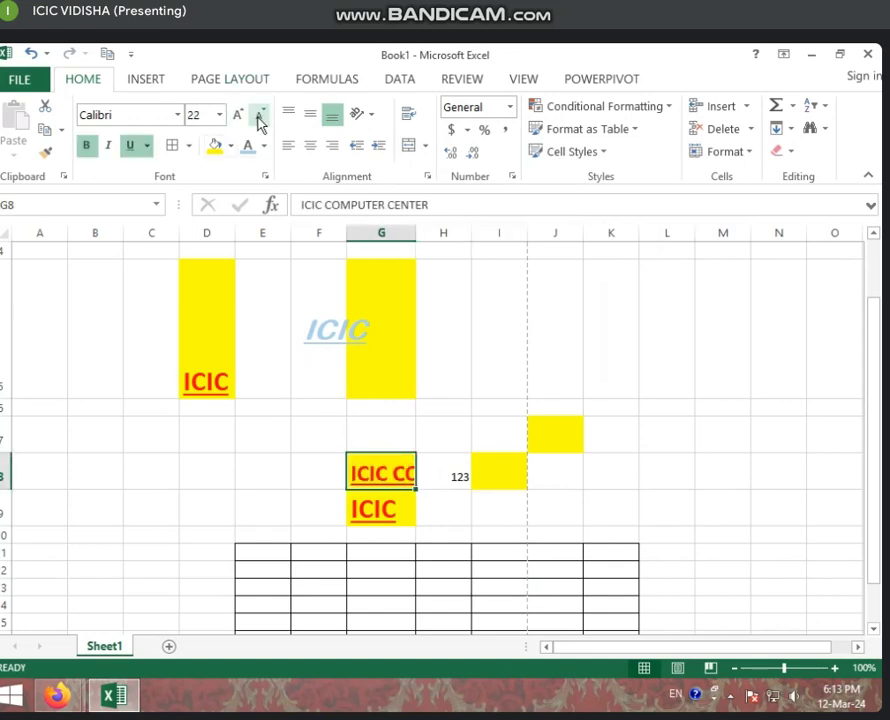
{"action": "left_click", "coordinate": [258, 114]}
{"action": "left_click", "coordinate": [258, 114]}
{"action": "left_click", "coordinate": [258, 114]}
{"action": "left_click", "coordinate": [258, 114]}
{"action": "left_click", "coordinate": [258, 114]}
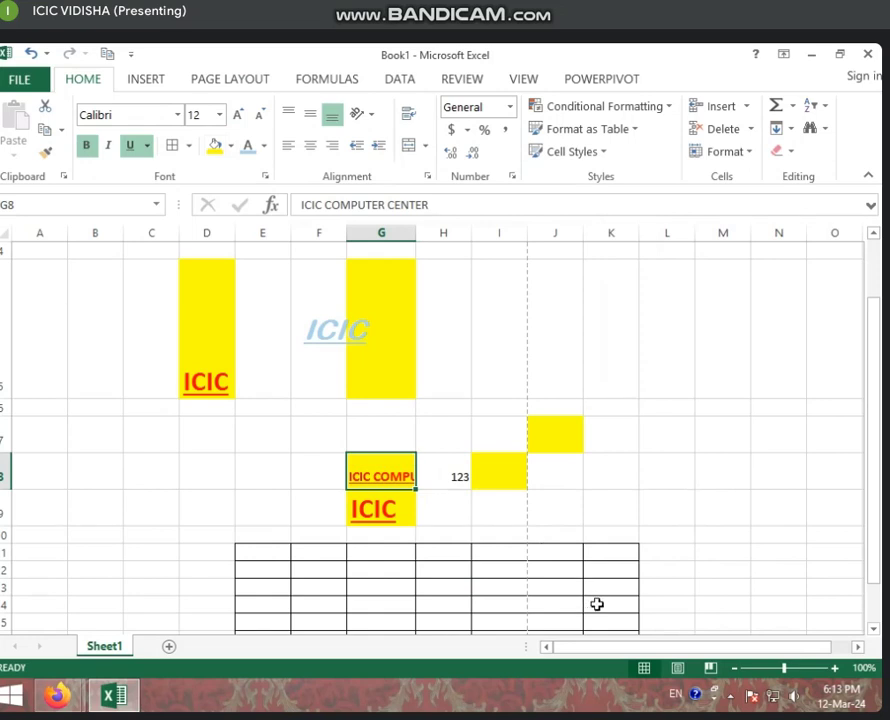
{"action": "left_click", "coordinate": [456, 518]}
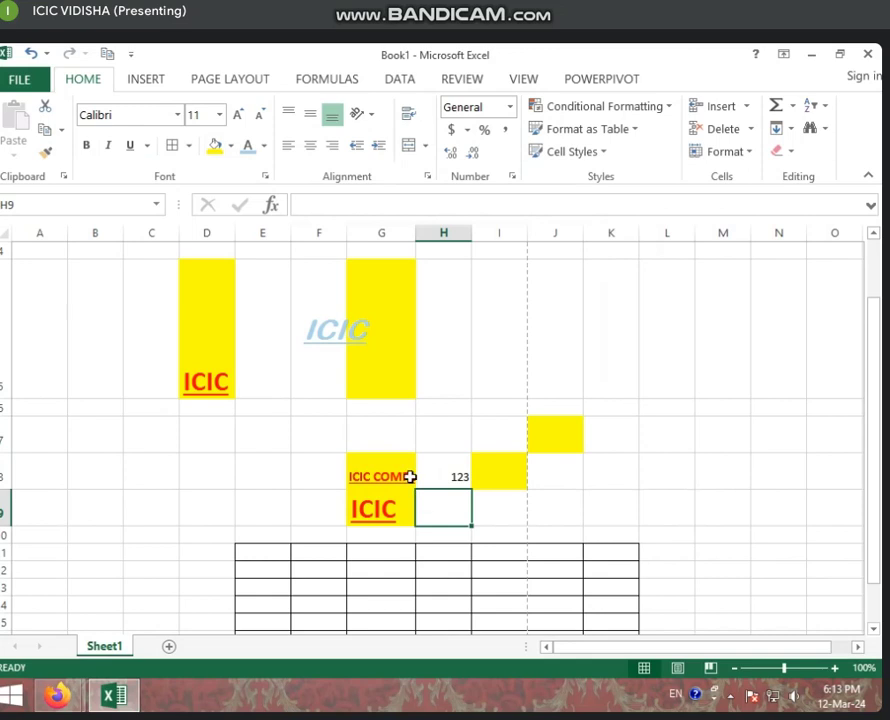
- Turn on Wrap Text for G8 so the heading spans three lines
{"action": "left_click", "coordinate": [410, 477]}
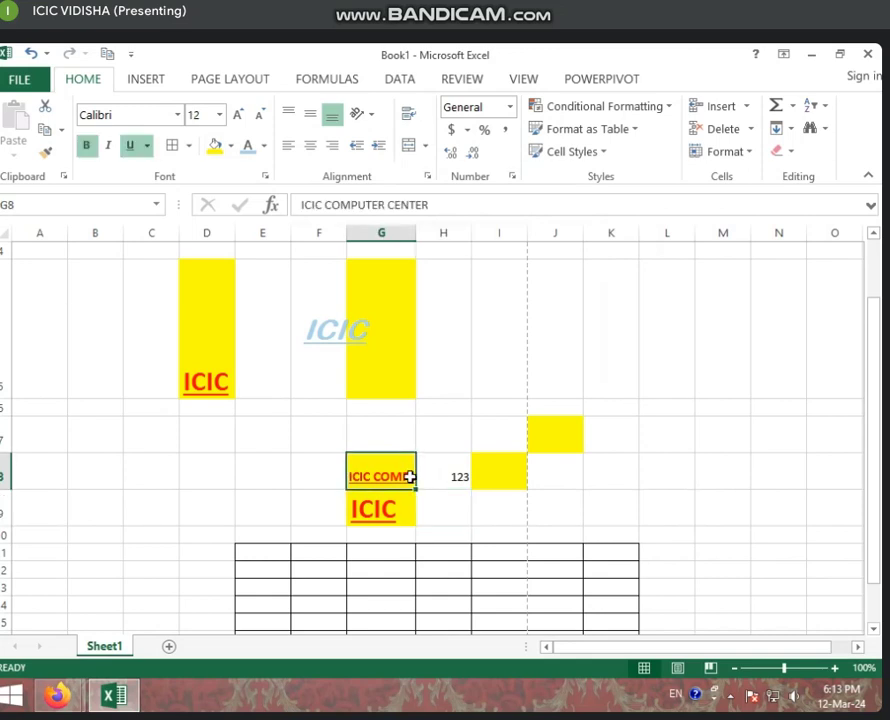
{"action": "left_click", "coordinate": [407, 116]}
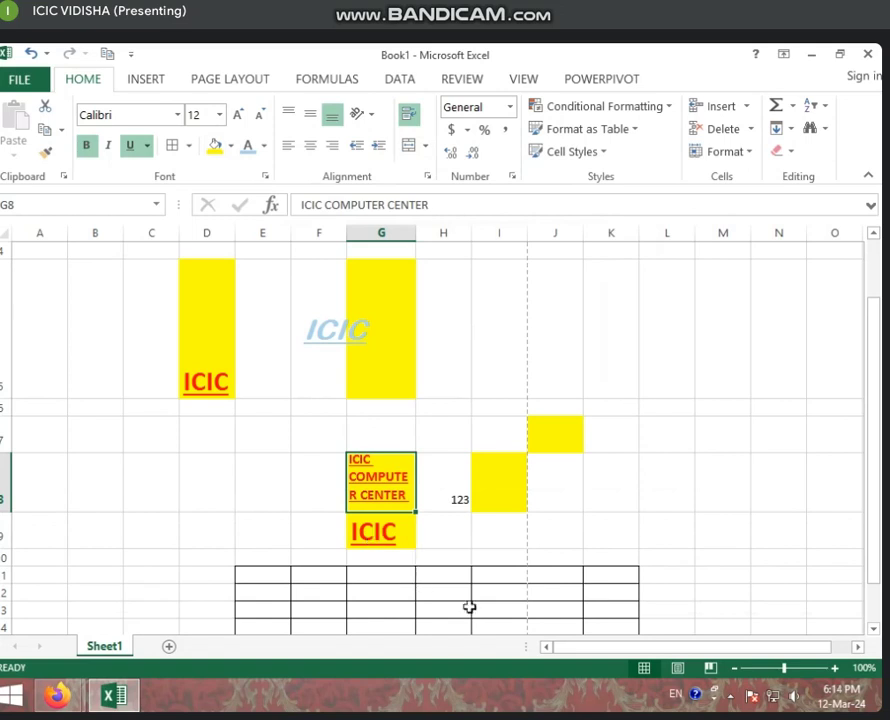
{"action": "left_click", "coordinate": [514, 573]}
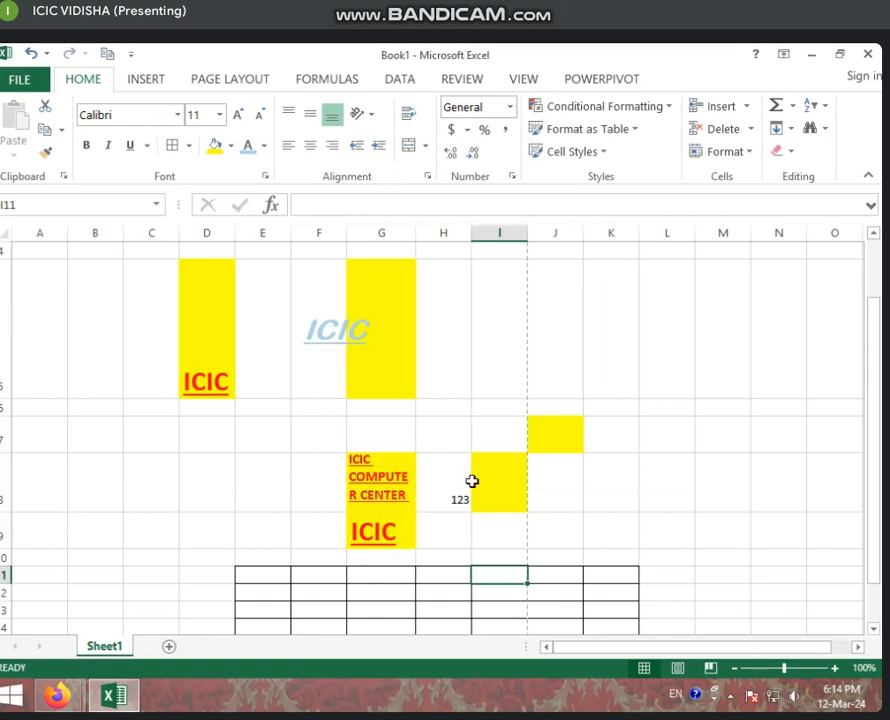
- Clear the 123 entry from H8
{"action": "left_click", "coordinate": [474, 481]}
{"action": "left_click", "coordinate": [445, 500]}
{"action": "key", "text": "BackSpace"}
{"action": "key", "text": "Return"}
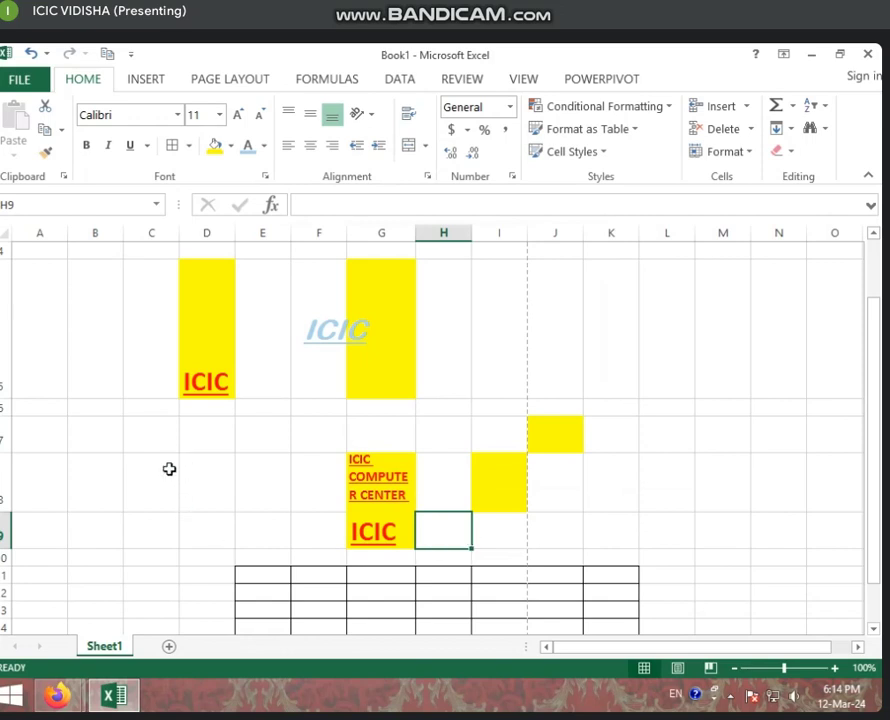
{"action": "left_click", "coordinate": [135, 432]}
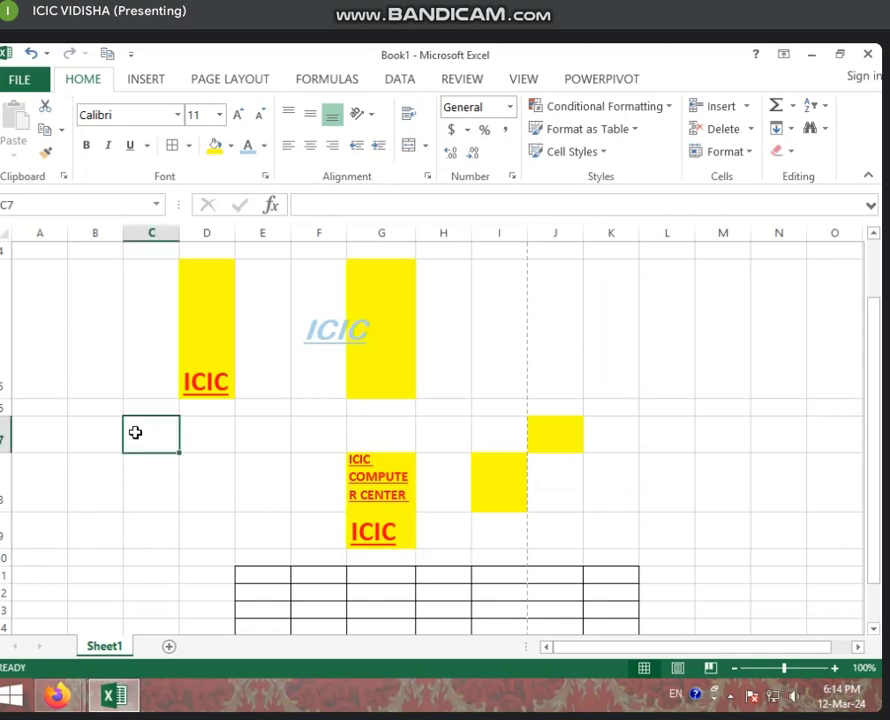
{"action": "left_click_drag", "start_coordinate": [135, 432], "coordinate": [501, 425]}
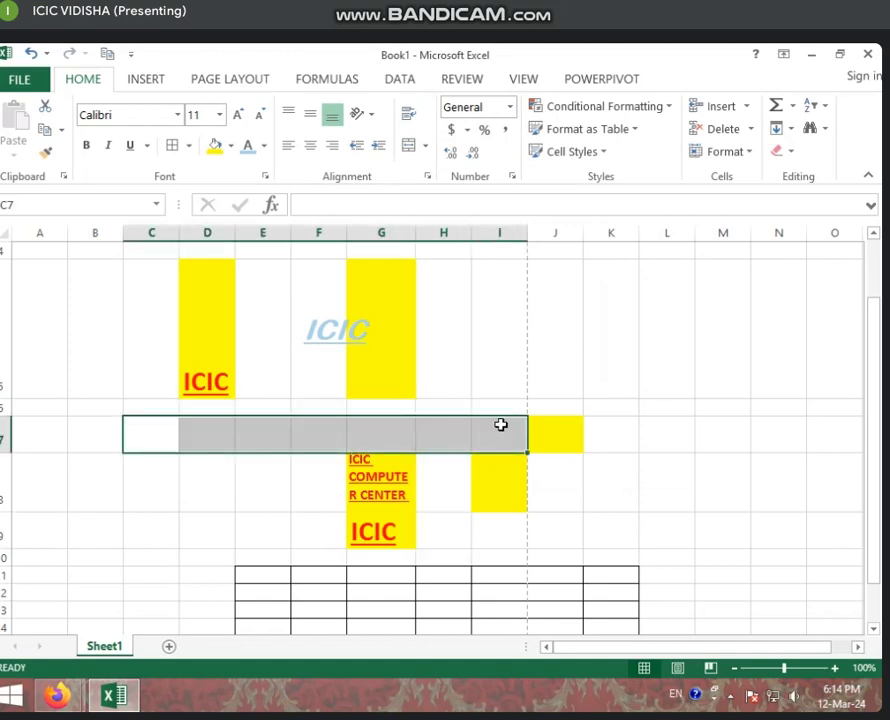
{"action": "left_click", "coordinate": [418, 147]}
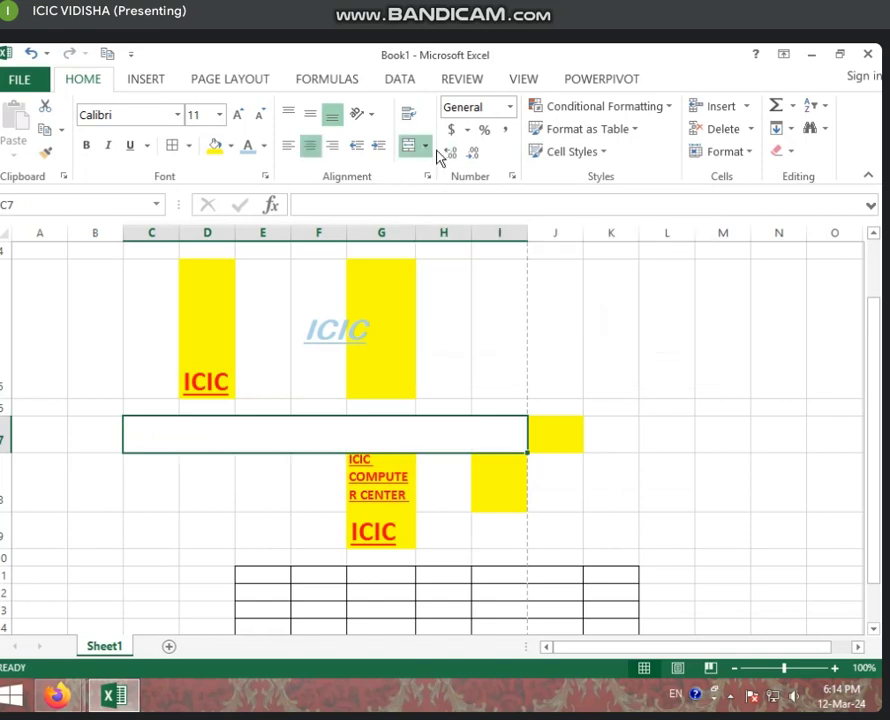
{"action": "left_click", "coordinate": [424, 148]}
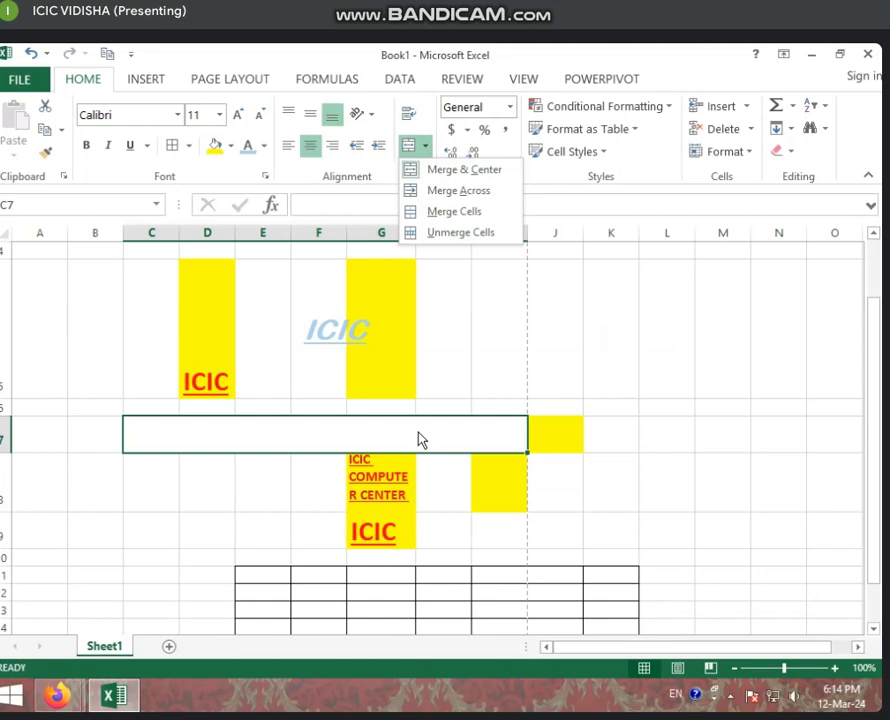
{"action": "left_click", "coordinate": [390, 460]}
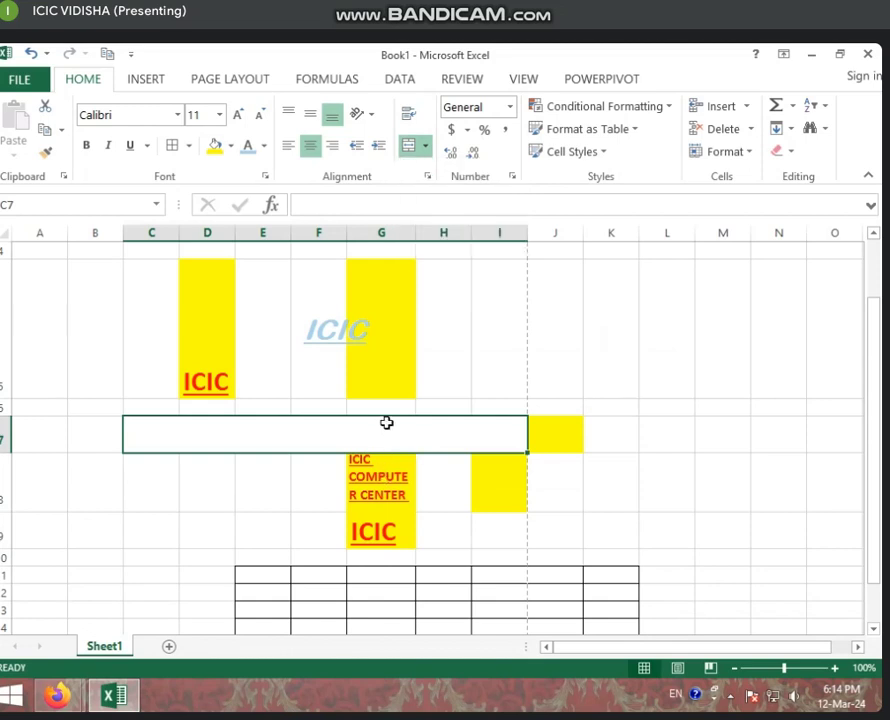
{"action": "left_click", "coordinate": [383, 472]}
{"action": "left_click", "coordinate": [392, 430]}
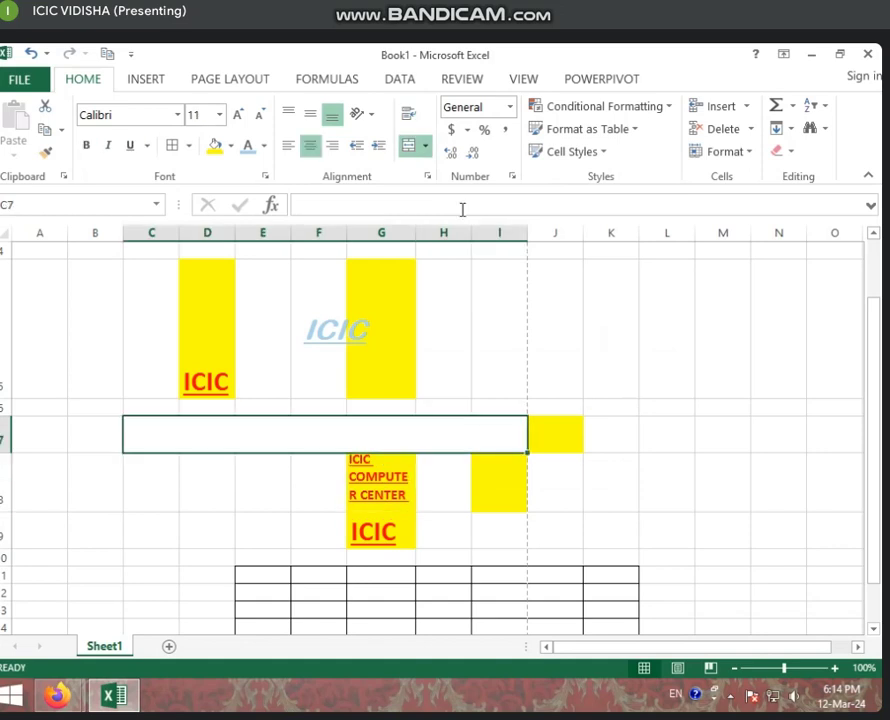
{"action": "left_click", "coordinate": [426, 146]}
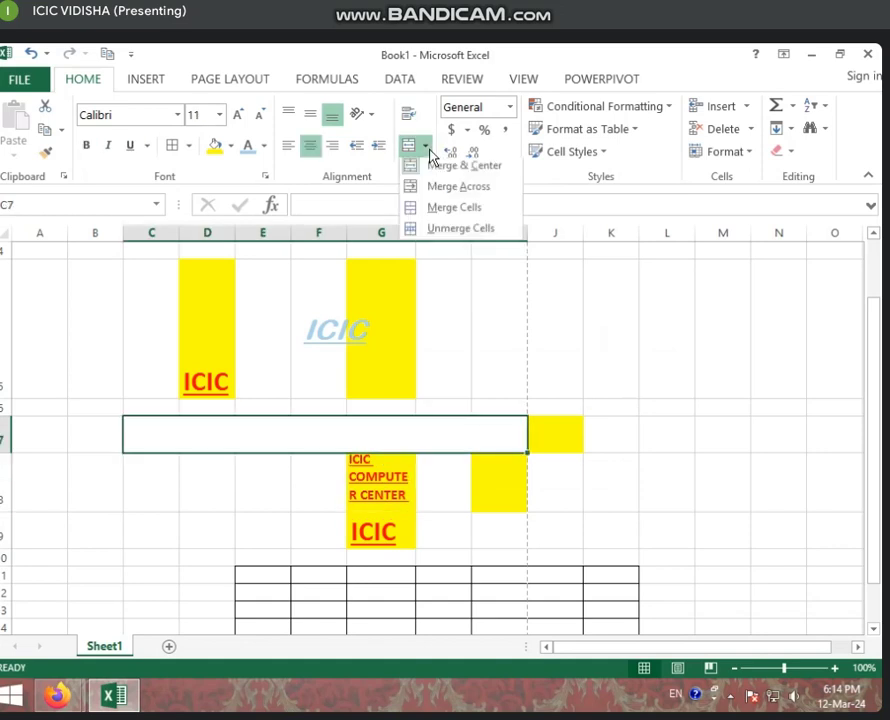
{"action": "left_click", "coordinate": [448, 236]}
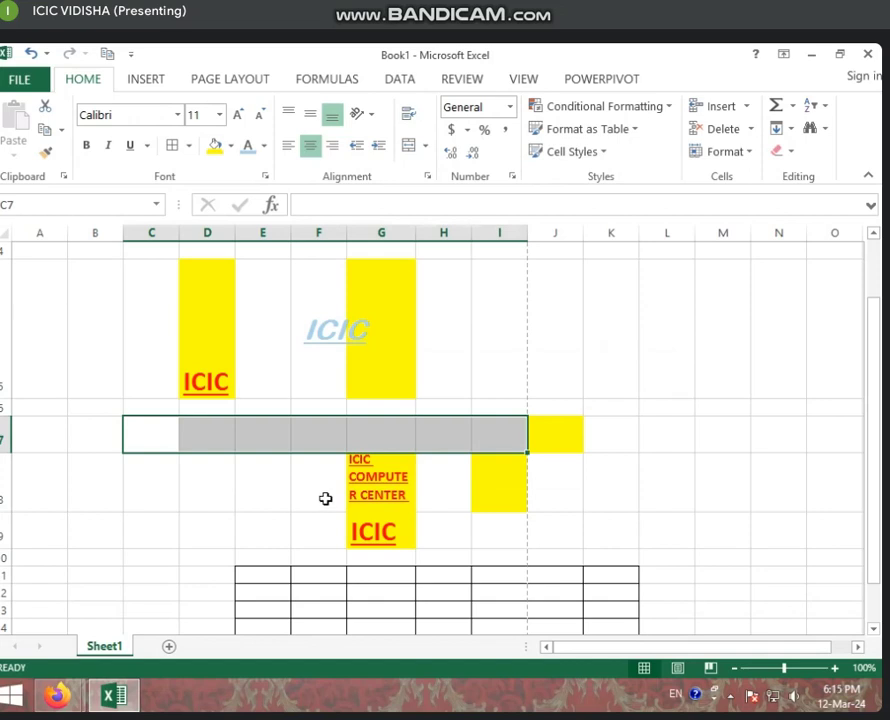
{"action": "left_click", "coordinate": [302, 529]}
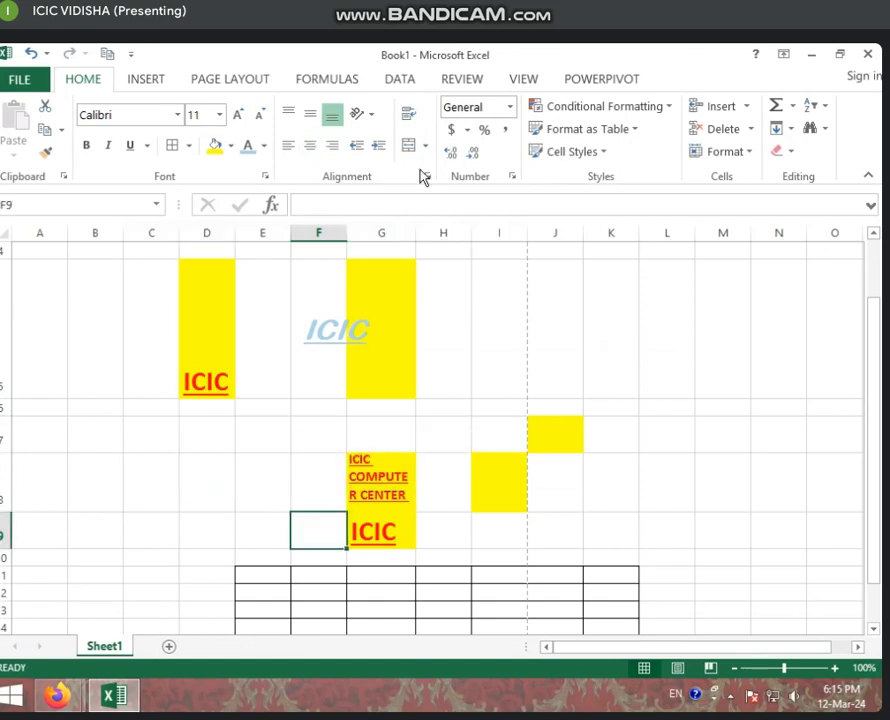
{"action": "left_click", "coordinate": [391, 478]}
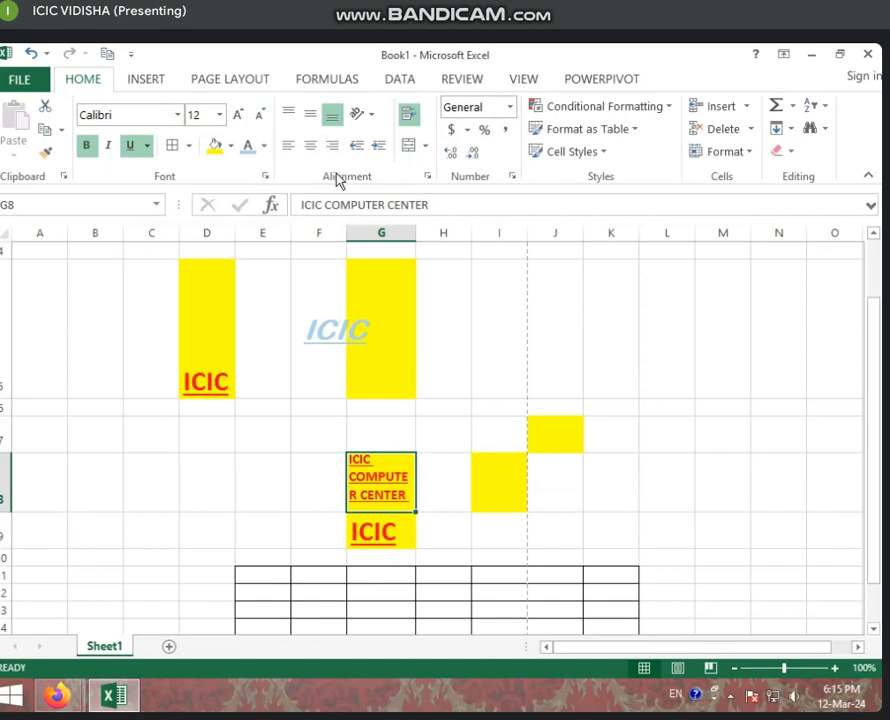
{"action": "left_click", "coordinate": [402, 446]}
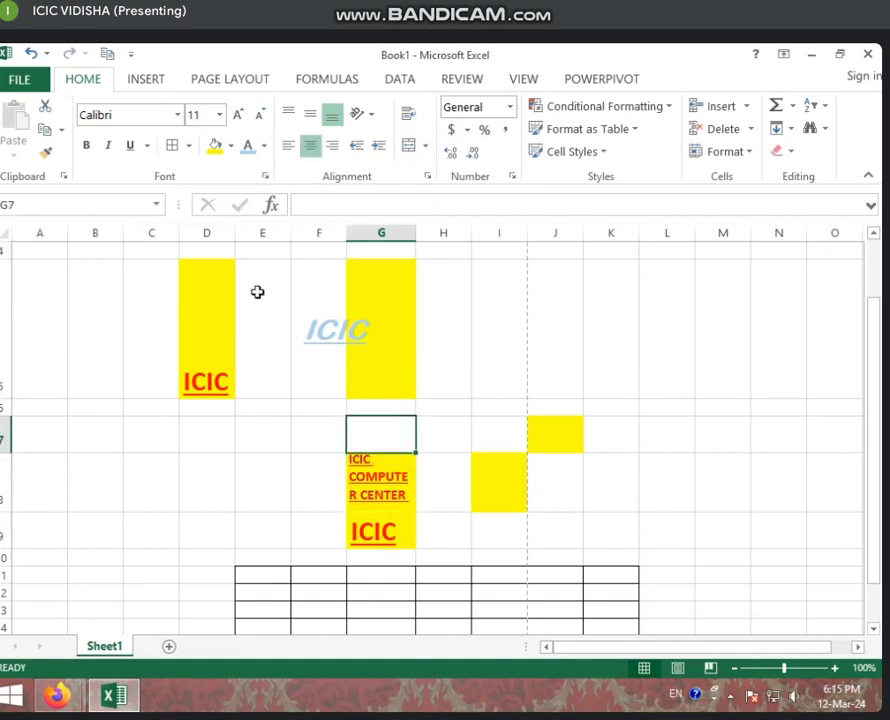
- Undo ten times, leaving only plain 11-pt Calibri 'ICIC' in B5 and D5
{"action": "key", "text": "ctrl+z"}
{"action": "key", "text": "ctrl+z"}
{"action": "key", "text": "ctrl+z"}
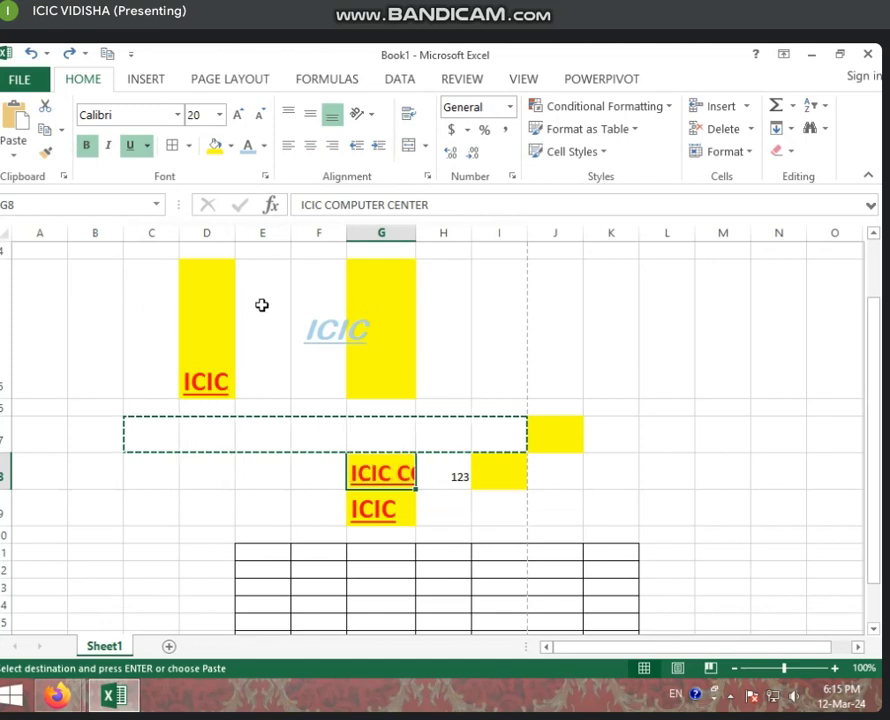
{"action": "key", "text": "ctrl+z"}
{"action": "key", "text": "ctrl+z"}
{"action": "key", "text": "ctrl+z"}
{"action": "key", "text": "ctrl+z"}
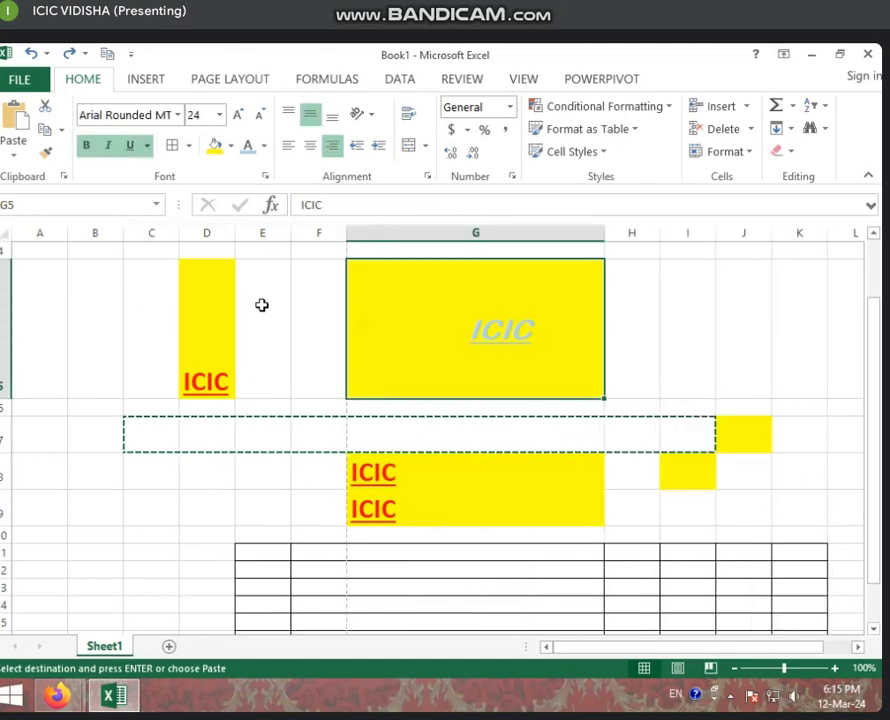
{"action": "key", "text": "ctrl+z"}
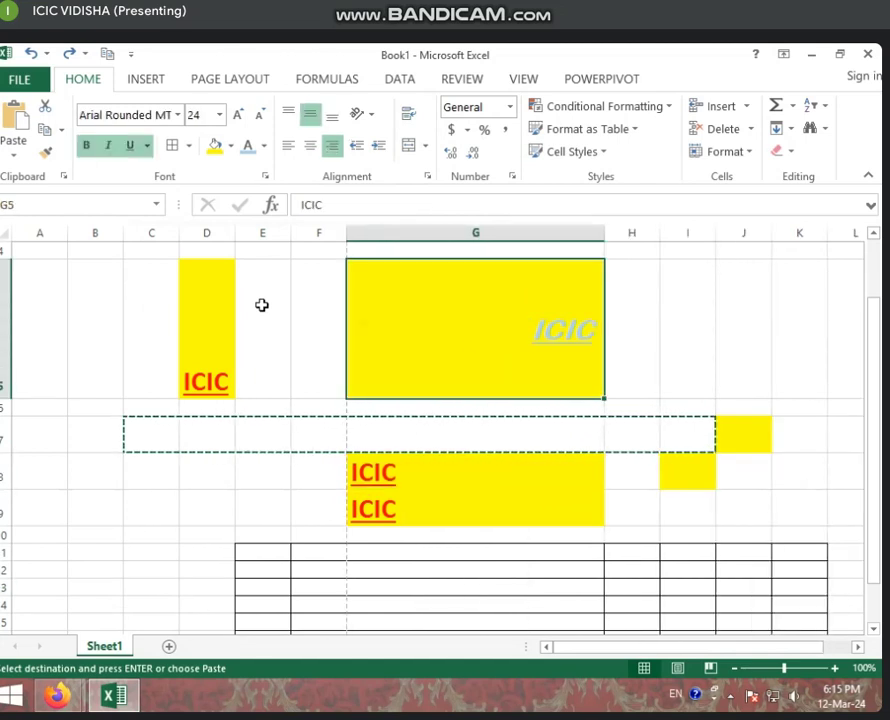
{"action": "key", "text": "ctrl+z"}
{"action": "key", "text": "ctrl+z"}
{"action": "key", "text": "ctrl+z"}
{"action": "key", "text": "ctrl+z"}
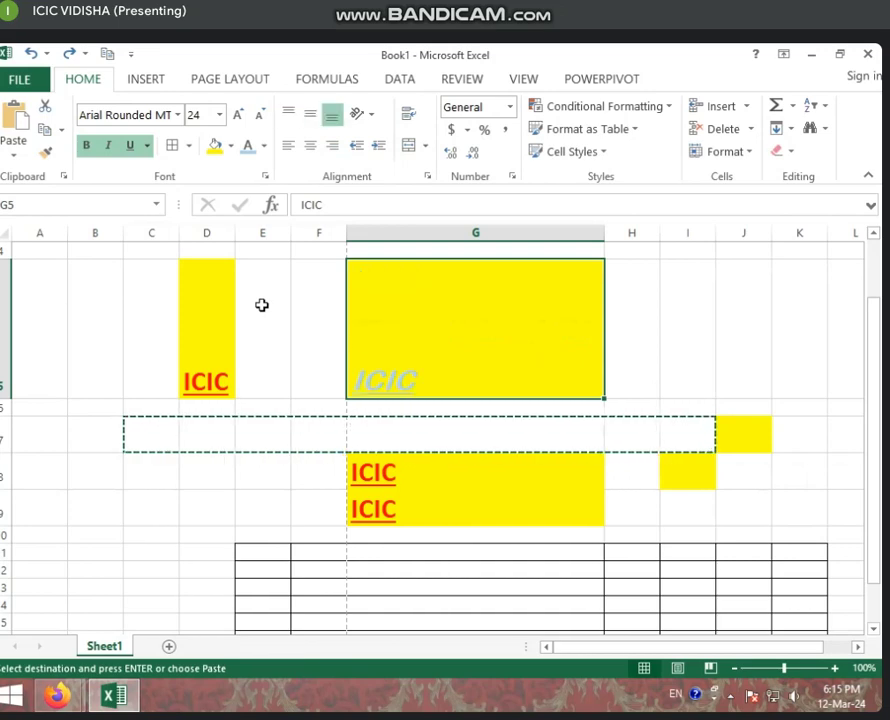
{"action": "key", "text": "ctrl+z"}
{"action": "key", "text": "ctrl+z"}
{"action": "key", "text": "ctrl+z"}
{"action": "key", "text": "ctrl+z"}
{"action": "key", "text": "ctrl+z"}
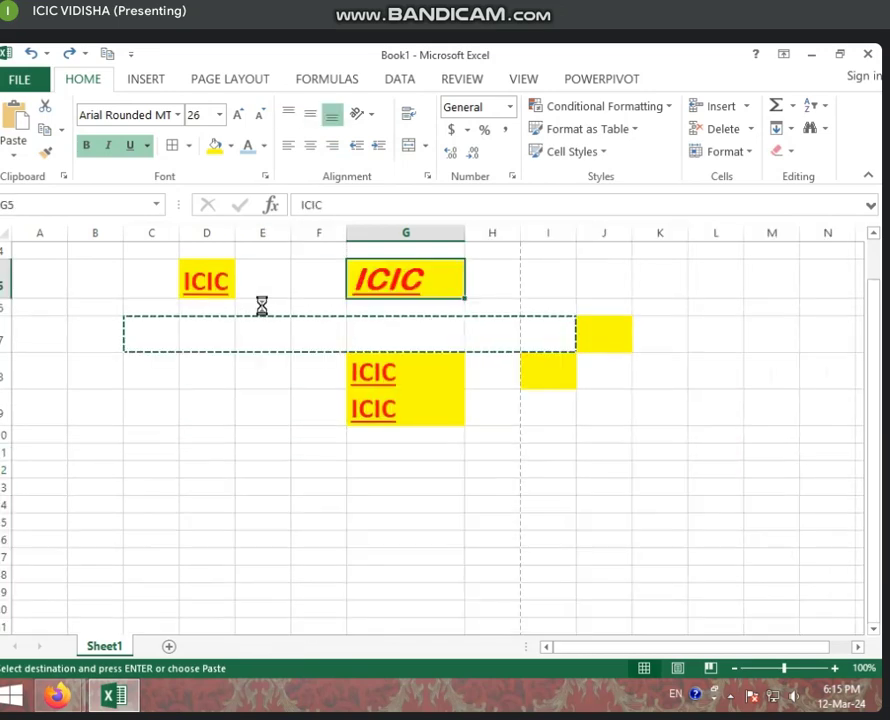
{"action": "key", "text": "ctrl+z"}
{"action": "key", "text": "ctrl+z"}
{"action": "key", "text": "ctrl+z"}
{"action": "key", "text": "ctrl+z"}
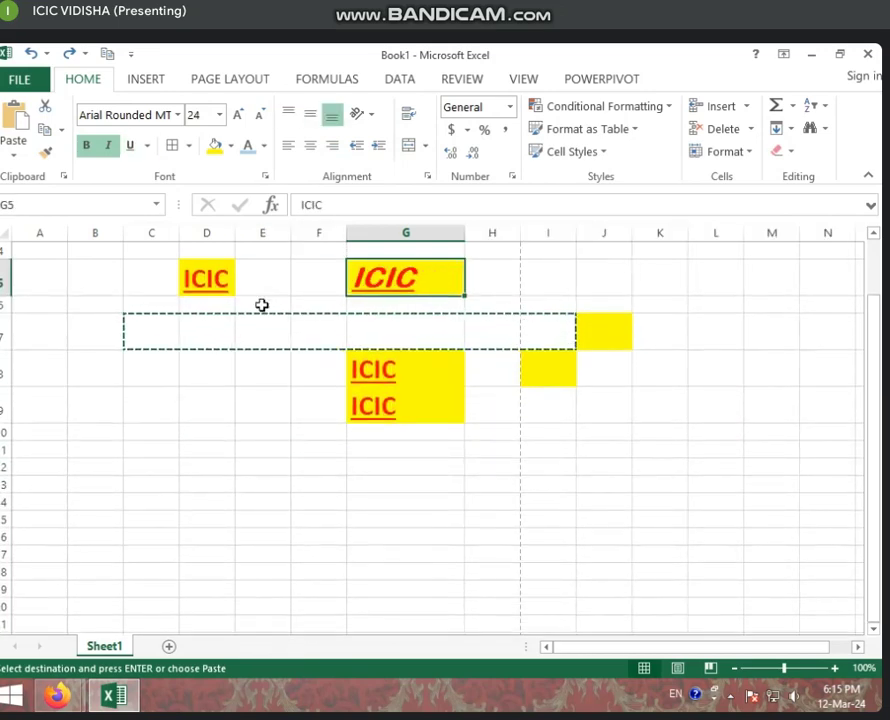
{"action": "key", "text": "ctrl+z"}
{"action": "key", "text": "ctrl+z"}
{"action": "key", "text": "ctrl+z"}
{"action": "key", "text": "ctrl+z"}
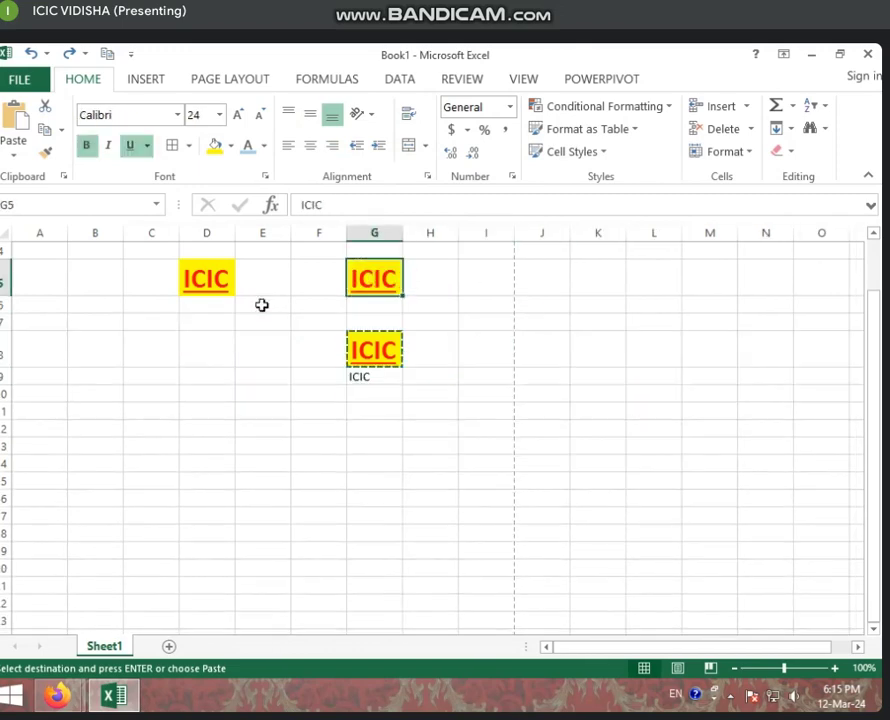
{"action": "key", "text": "ctrl+z"}
{"action": "key", "text": "ctrl+z"}
{"action": "key", "text": "ctrl+z"}
{"action": "key", "text": "ctrl+z"}
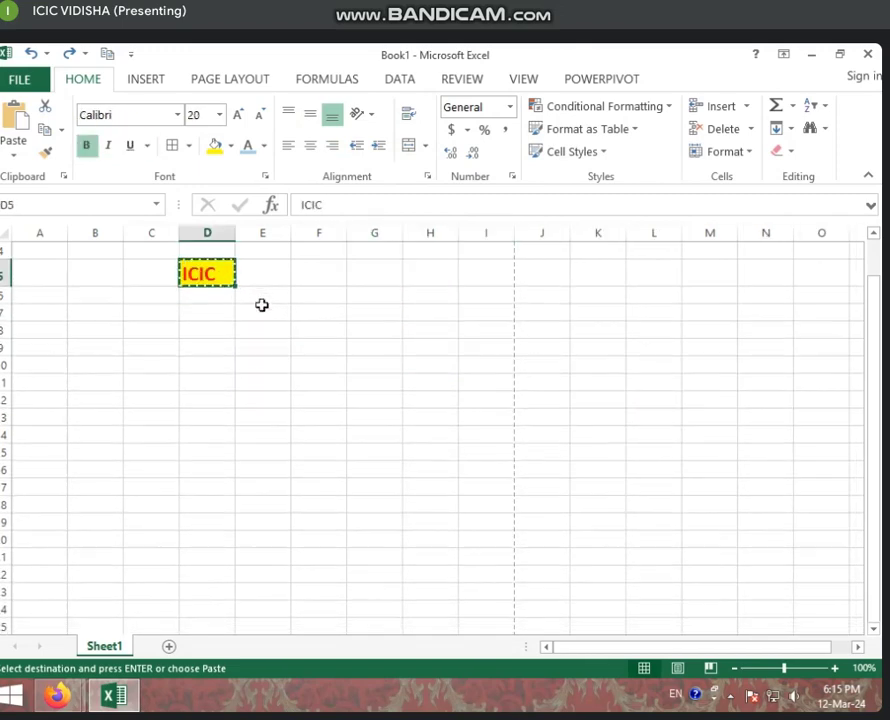
{"action": "key", "text": "ctrl+z"}
{"action": "key", "text": "ctrl+z"}
{"action": "key", "text": "ctrl+z"}
{"action": "key", "text": "ctrl+z"}
{"action": "key", "text": "ctrl+z"}
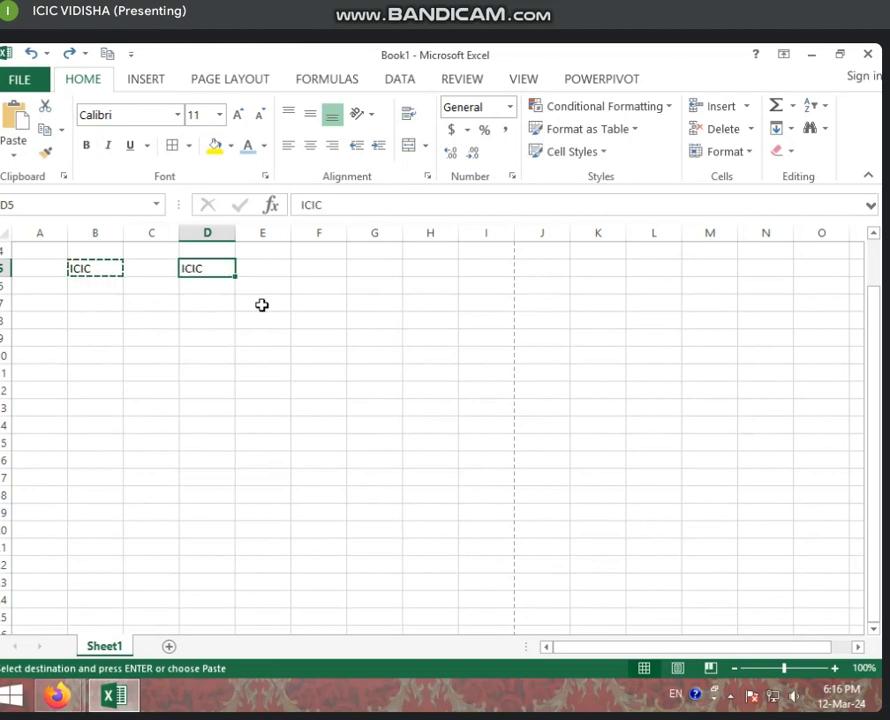
{"action": "key", "text": "ctrl+z"}
{"action": "key", "text": "ctrl+z"}
{"action": "key", "text": "ctrl+z"}
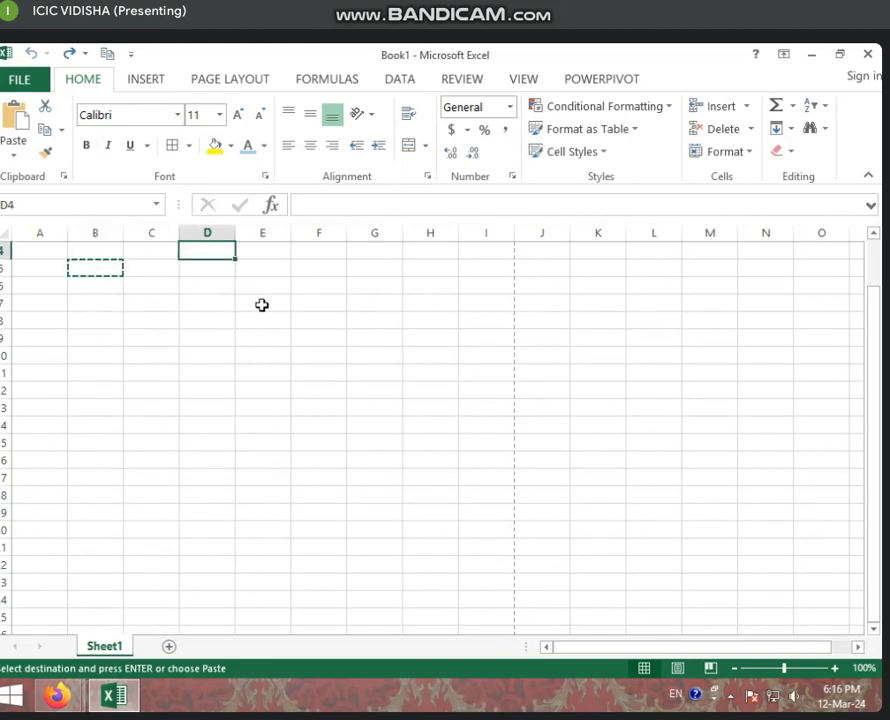
{"action": "left_click", "coordinate": [262, 305]}
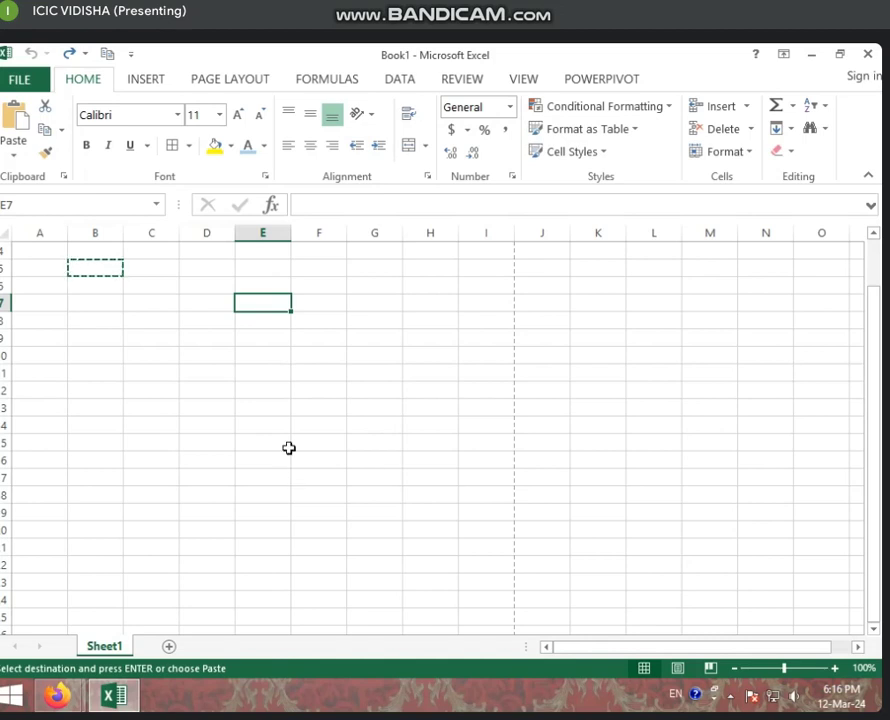
{"action": "key", "text": "Down"}
{"action": "key", "text": "Down"}
{"action": "key", "text": "Down"}
{"action": "left_click", "coordinate": [510, 107]}
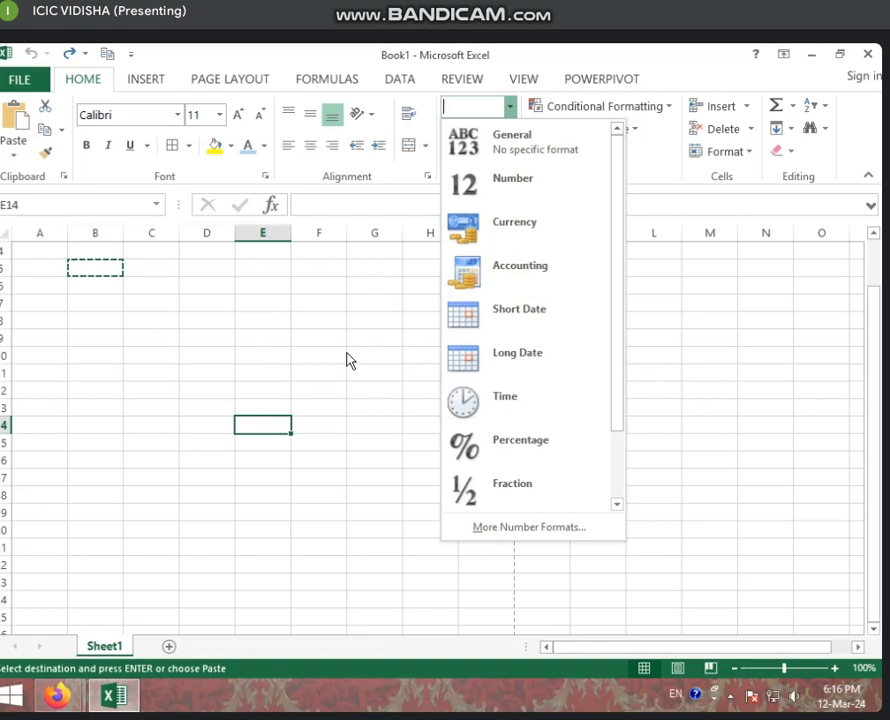
{"action": "left_click", "coordinate": [267, 443]}
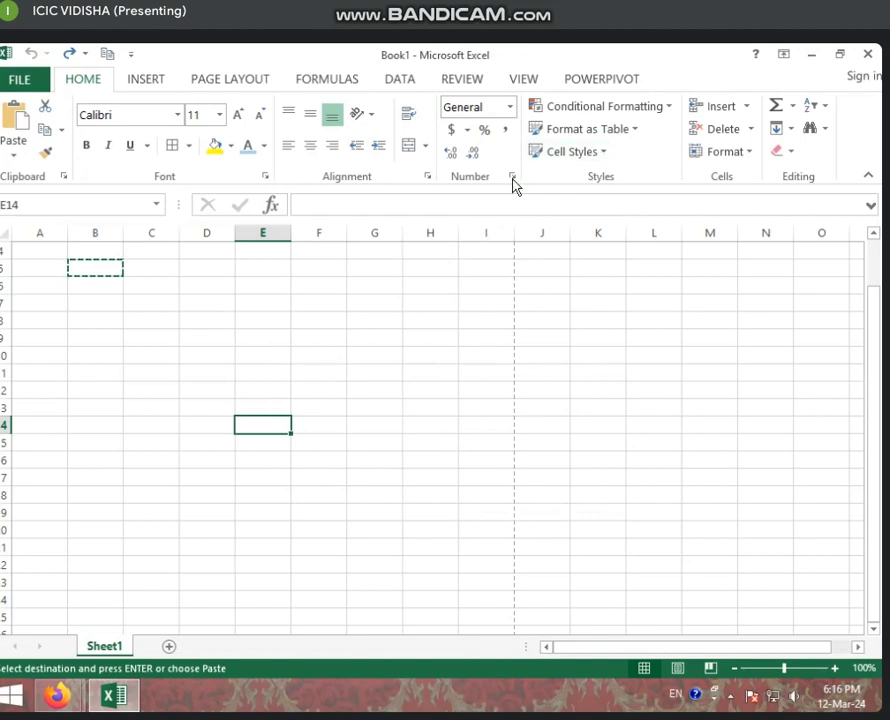
{"action": "left_click", "coordinate": [510, 108]}
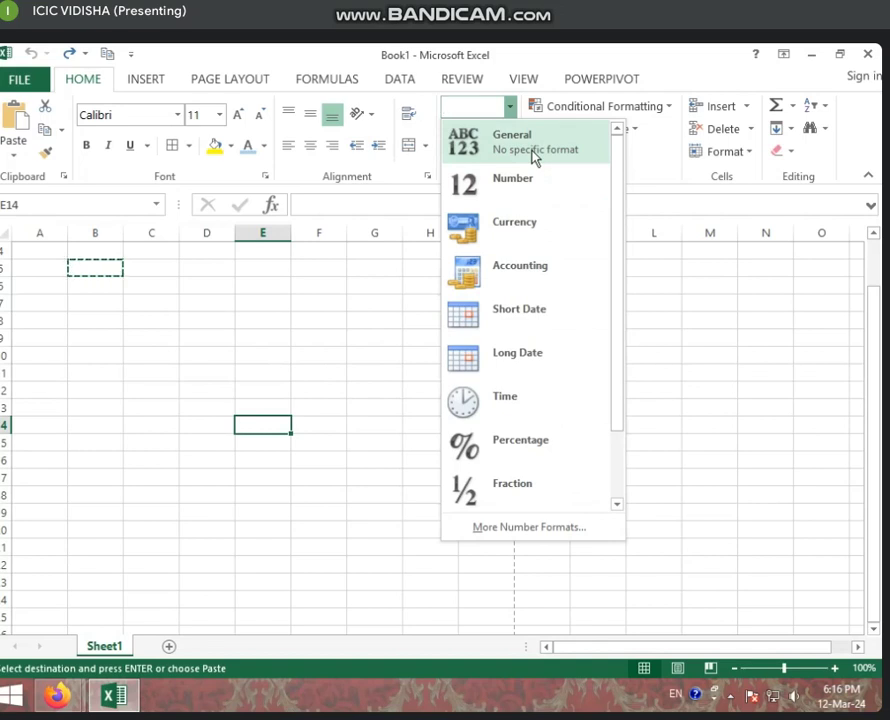
{"action": "left_click", "coordinate": [290, 272]}
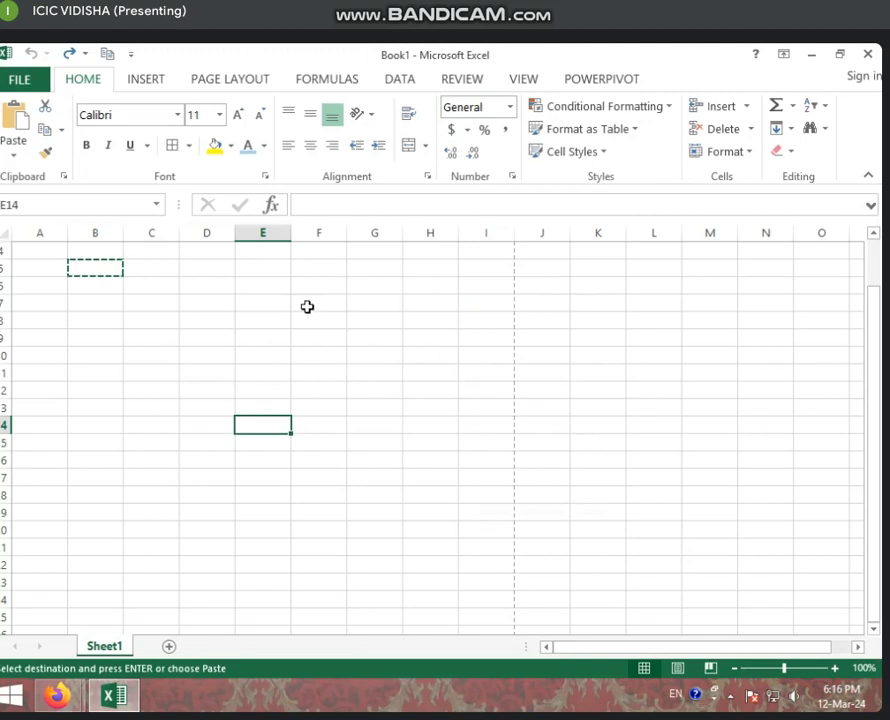
{"action": "left_click", "coordinate": [307, 307]}
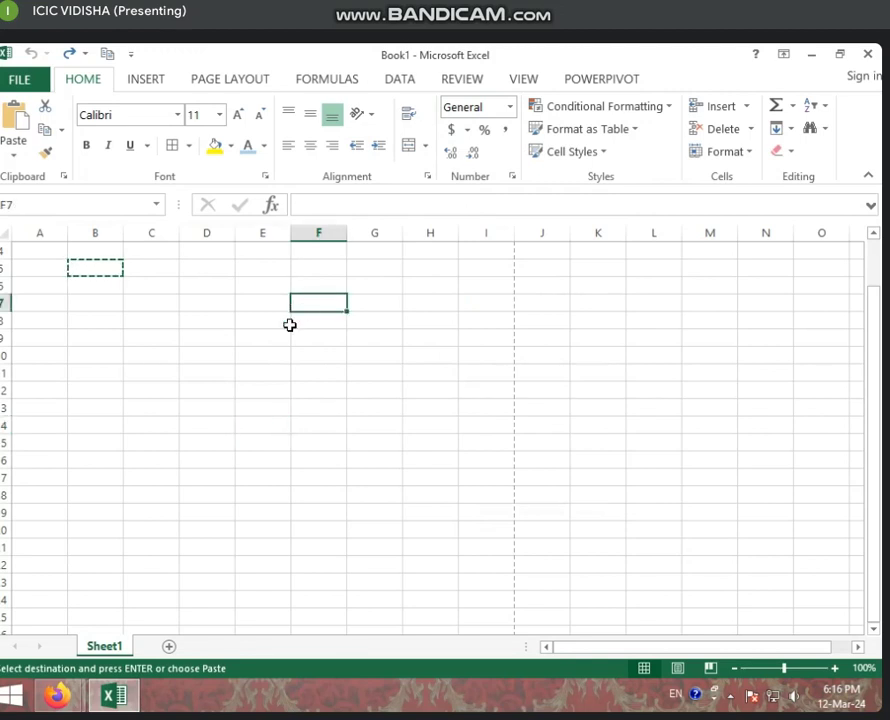
- Enter 24 in F7 and reselect F7 to check the General-format value
{"action": "key", "text": "Escape"}
{"action": "type", "text": "24"}
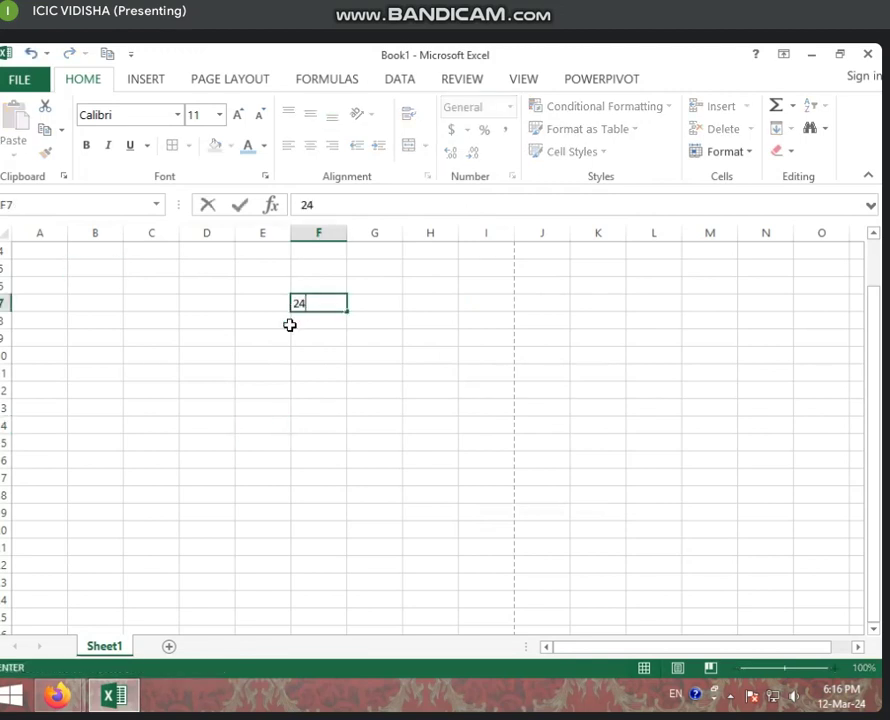
{"action": "key", "text": "Return"}
{"action": "key", "text": "Return"}
{"action": "key", "text": "Return"}
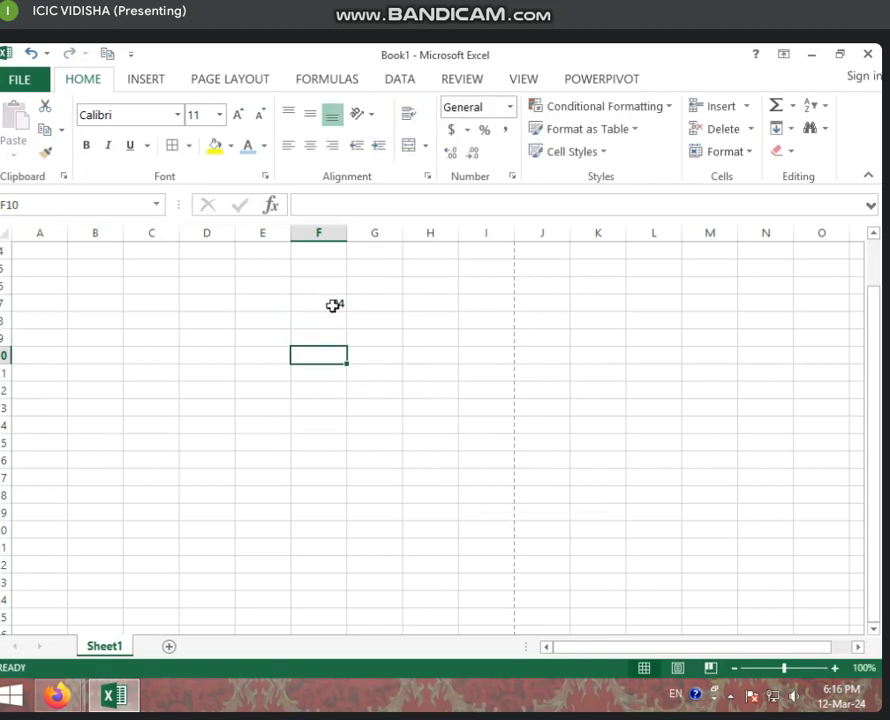
{"action": "left_click", "coordinate": [345, 290]}
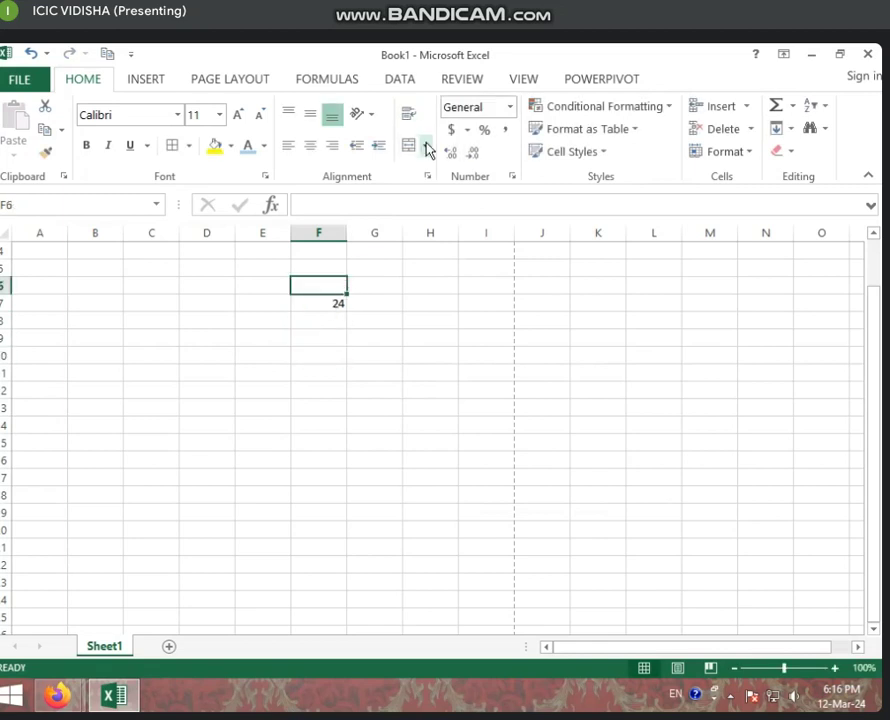
{"action": "left_click", "coordinate": [332, 305]}
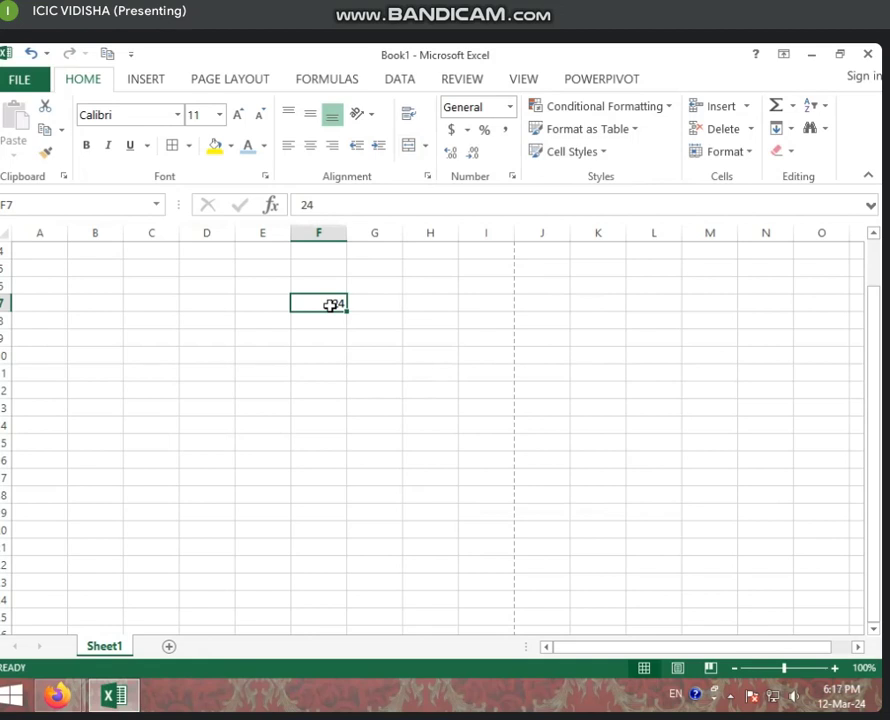
- Apply Number format to F8 and enter 24, showing 24.00
{"action": "left_click", "coordinate": [335, 315]}
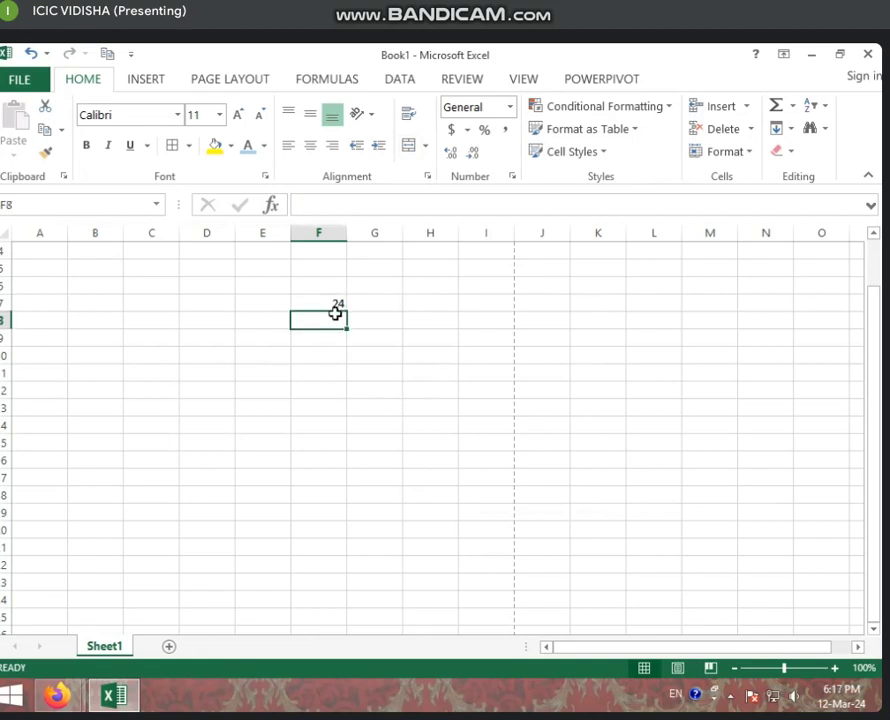
{"action": "left_click", "coordinate": [510, 107]}
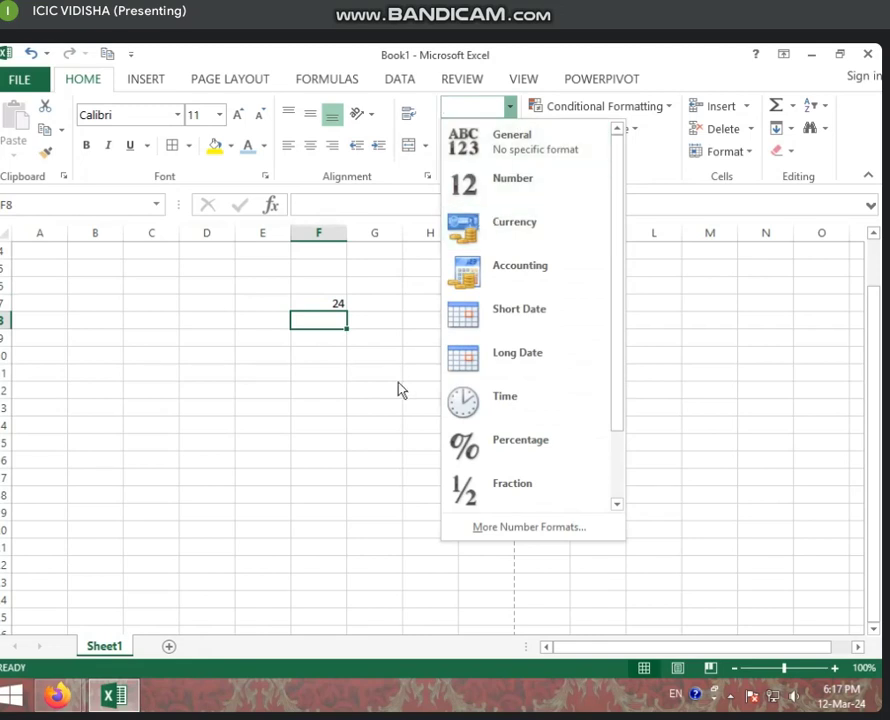
{"action": "left_click", "coordinate": [530, 188]}
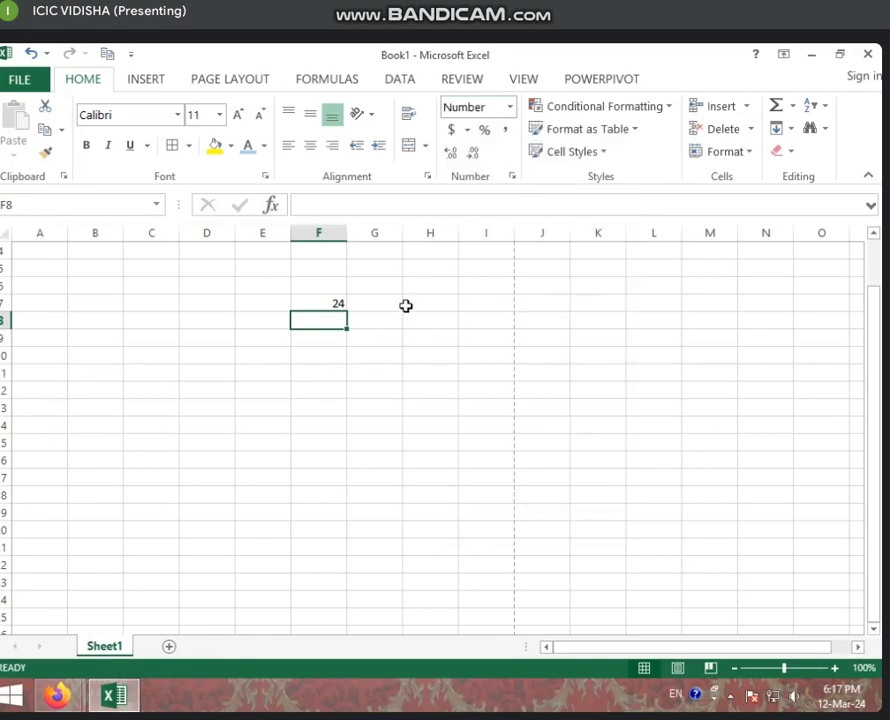
{"action": "type", "text": "24"}
{"action": "key", "text": "Return"}
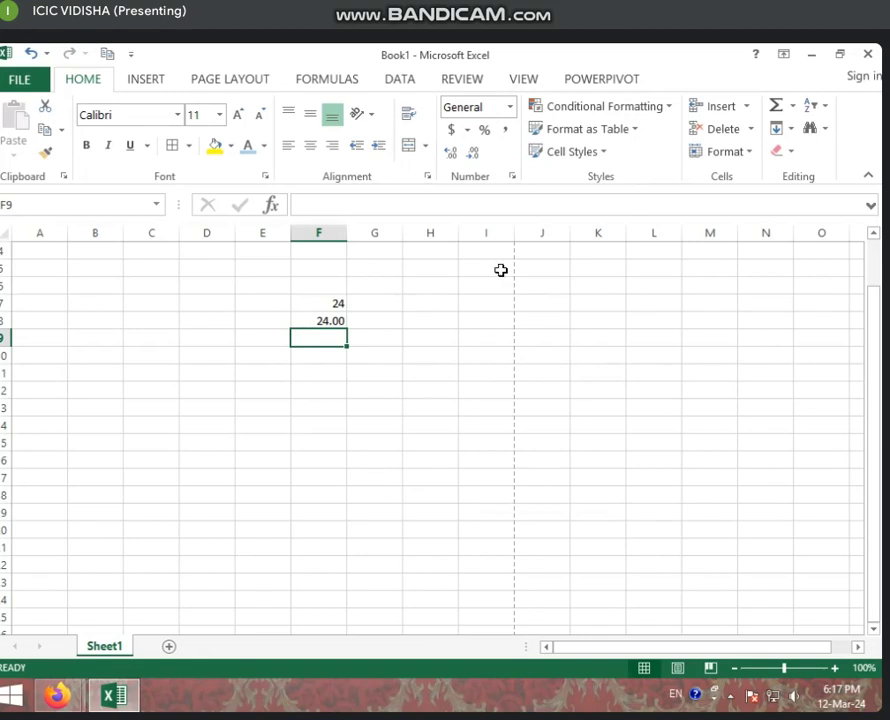
- Apply Currency format to F9 and enter 24, showing $24.00
{"action": "left_click", "coordinate": [510, 107]}
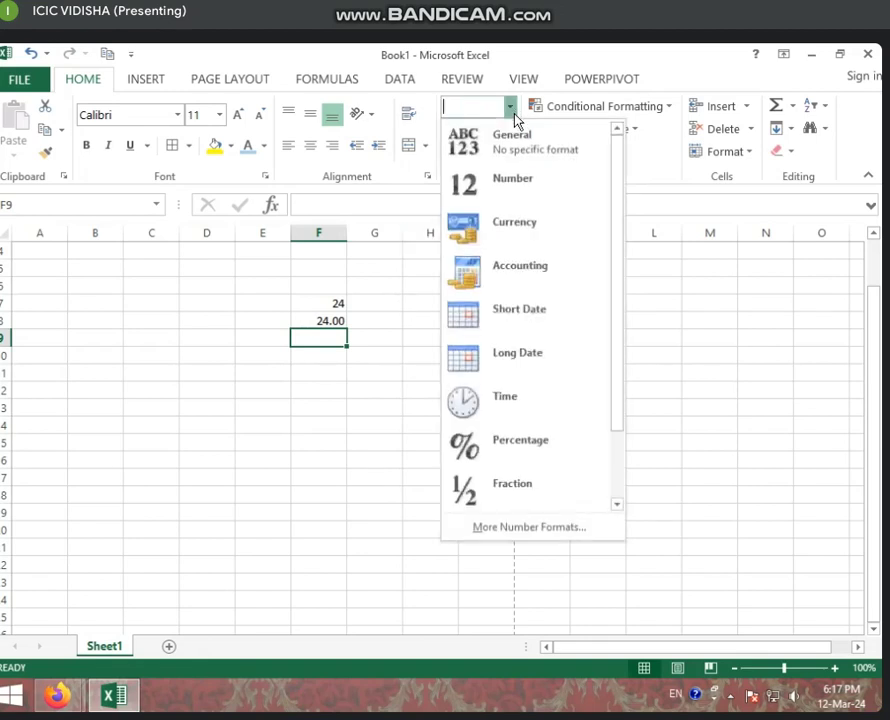
{"action": "left_click", "coordinate": [508, 228]}
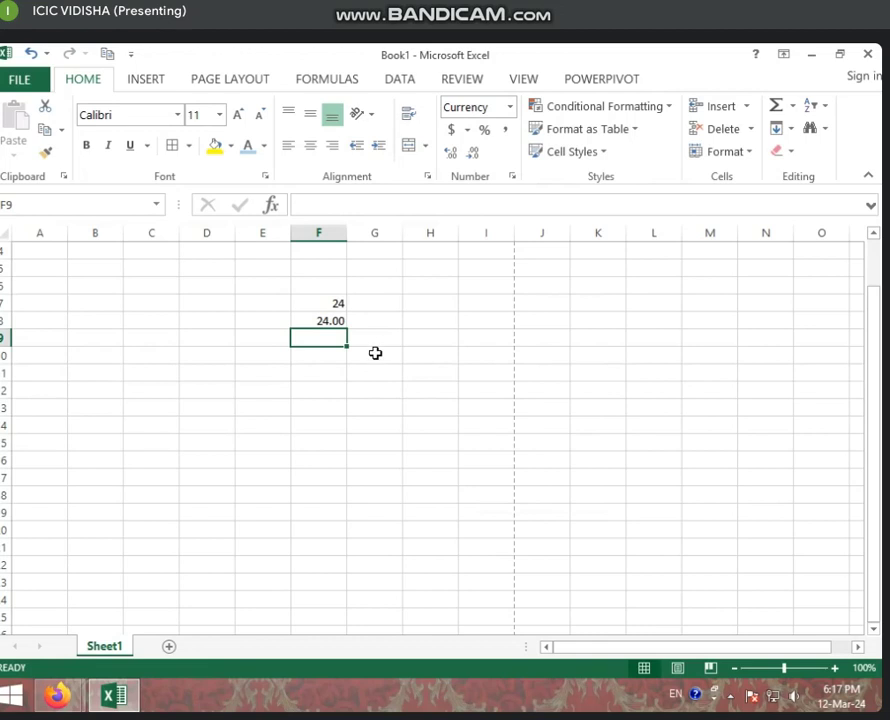
{"action": "type", "text": "24"}
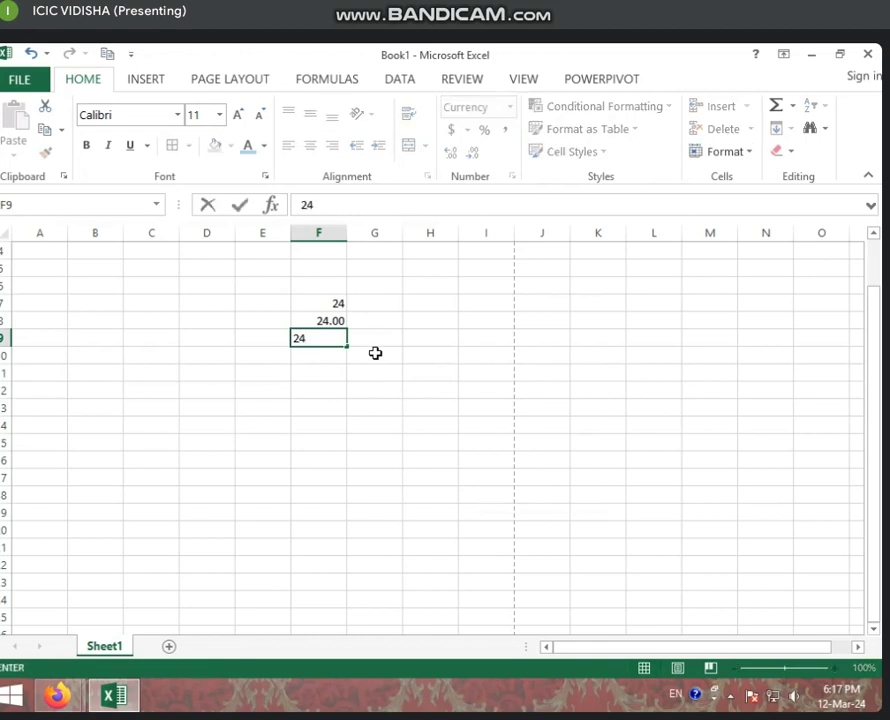
{"action": "key", "text": "Return"}
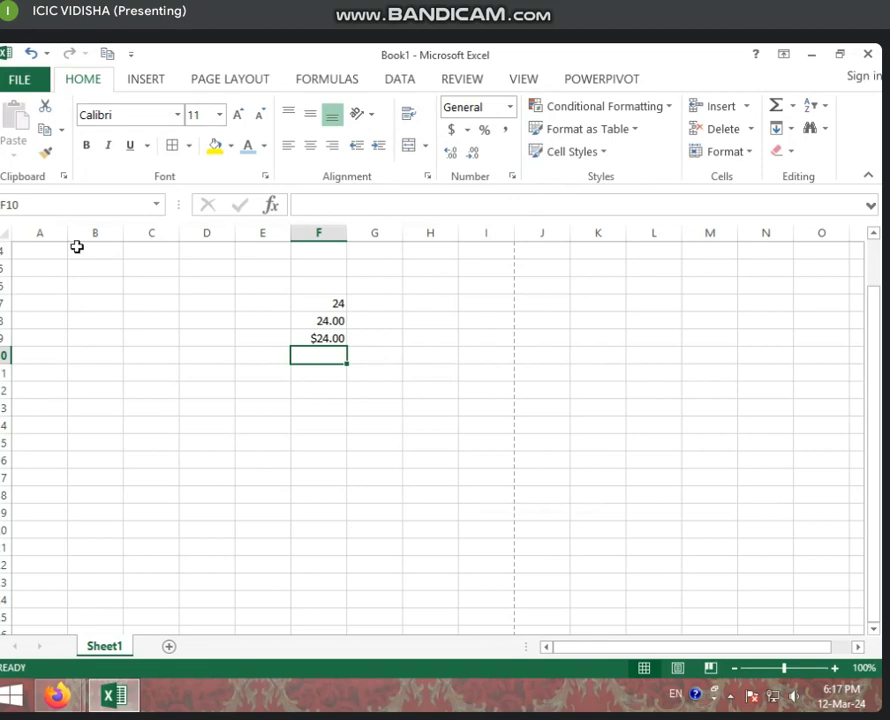
- Format the whole of column B as Currency
{"action": "left_click", "coordinate": [103, 232]}
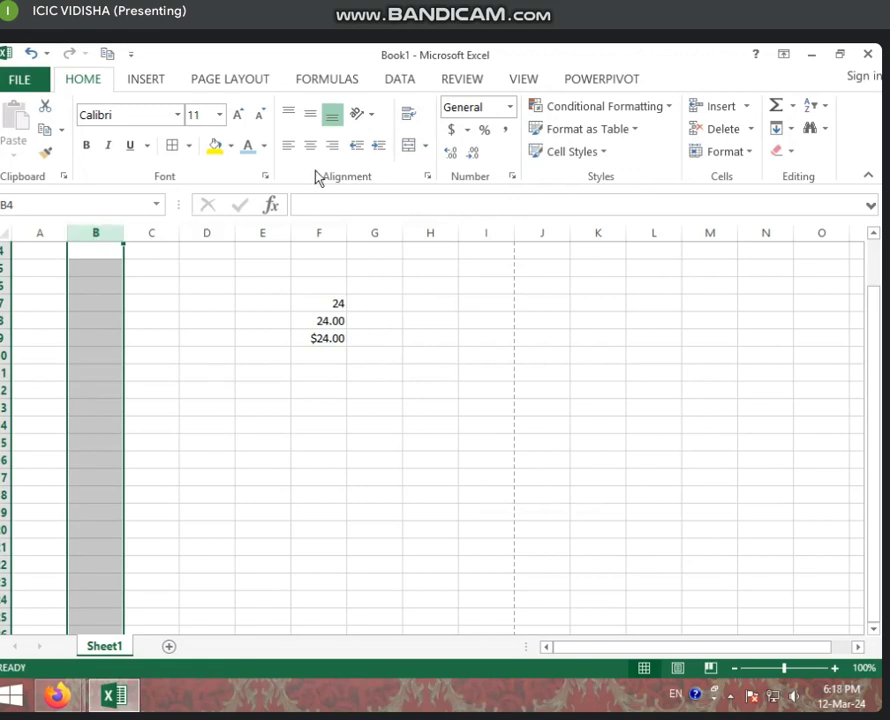
{"action": "left_click", "coordinate": [510, 107]}
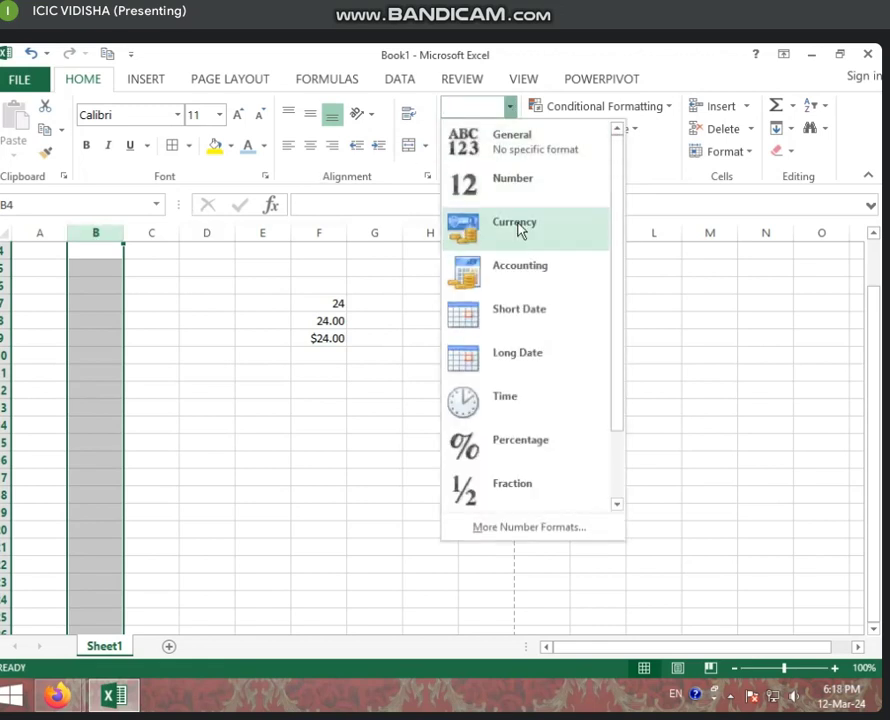
{"action": "left_click", "coordinate": [519, 229]}
- Enter 54, 152, 54, 6,546 and 31 down B8 to B12
{"action": "left_click", "coordinate": [70, 312]}
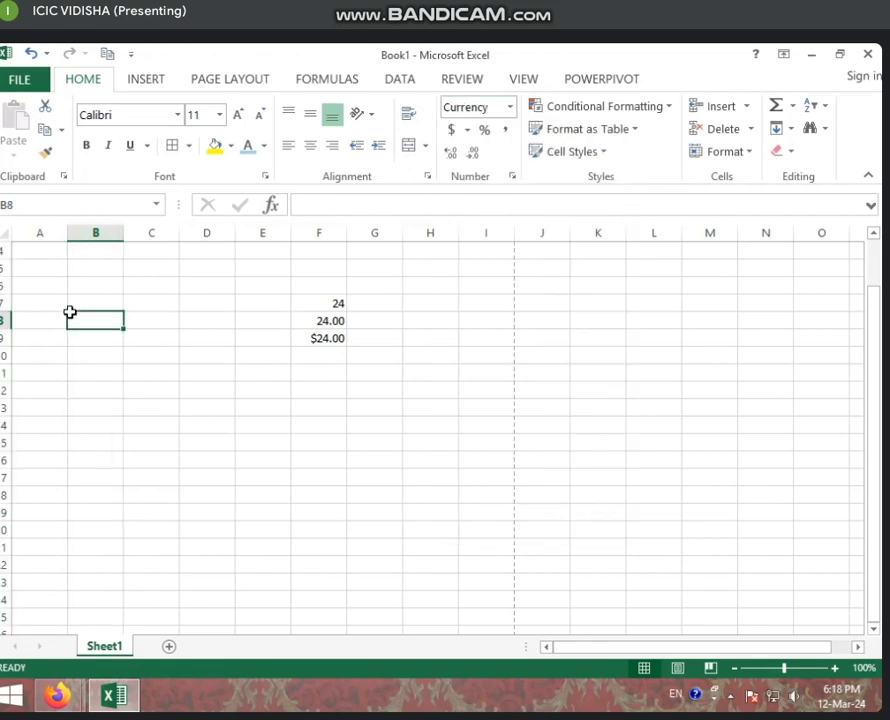
{"action": "type", "text": "54"}
{"action": "key", "text": "Return"}
{"action": "type", "text": "152"}
{"action": "key", "text": "Return"}
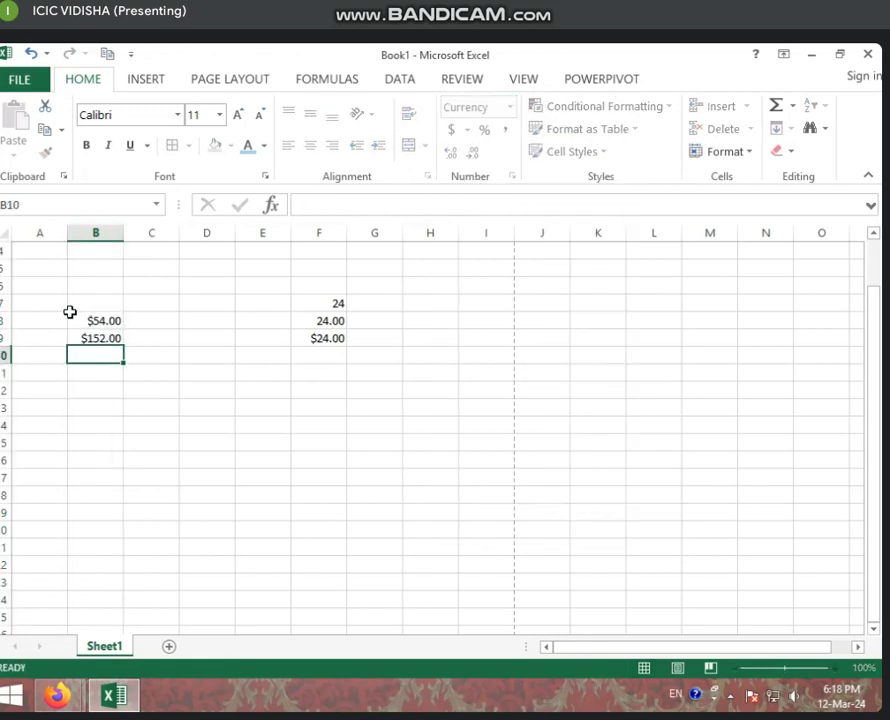
{"action": "type", "text": "54"}
{"action": "key", "text": "Return"}
{"action": "type", "text": "6,546"}
{"action": "key", "text": "Return"}
{"action": "type", "text": "31"}
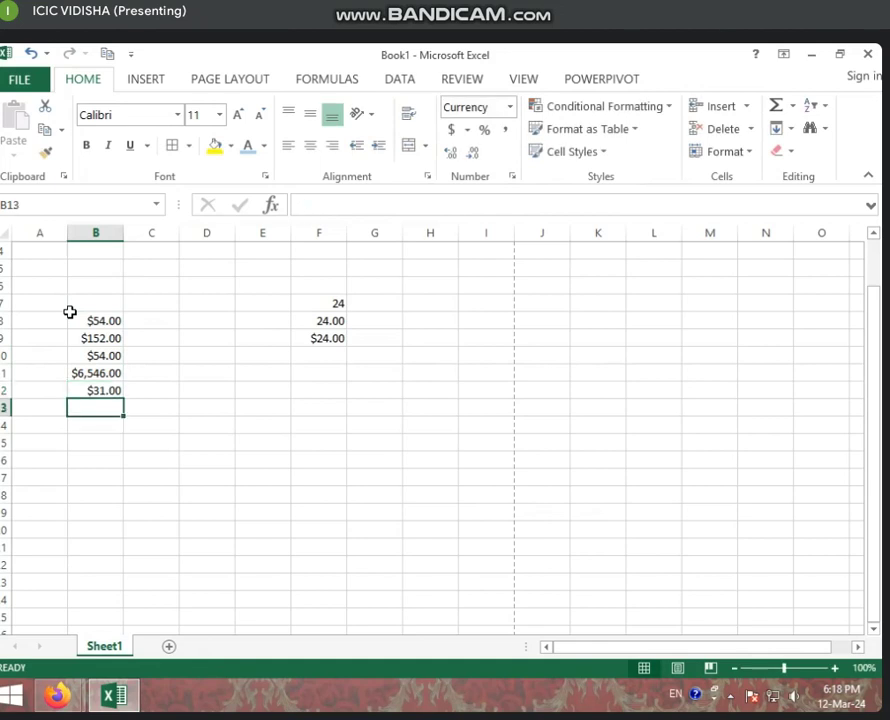
- Apply Accounting format to F10 and enter 24 so it reads '$ 24.00'
{"action": "left_click", "coordinate": [312, 358]}
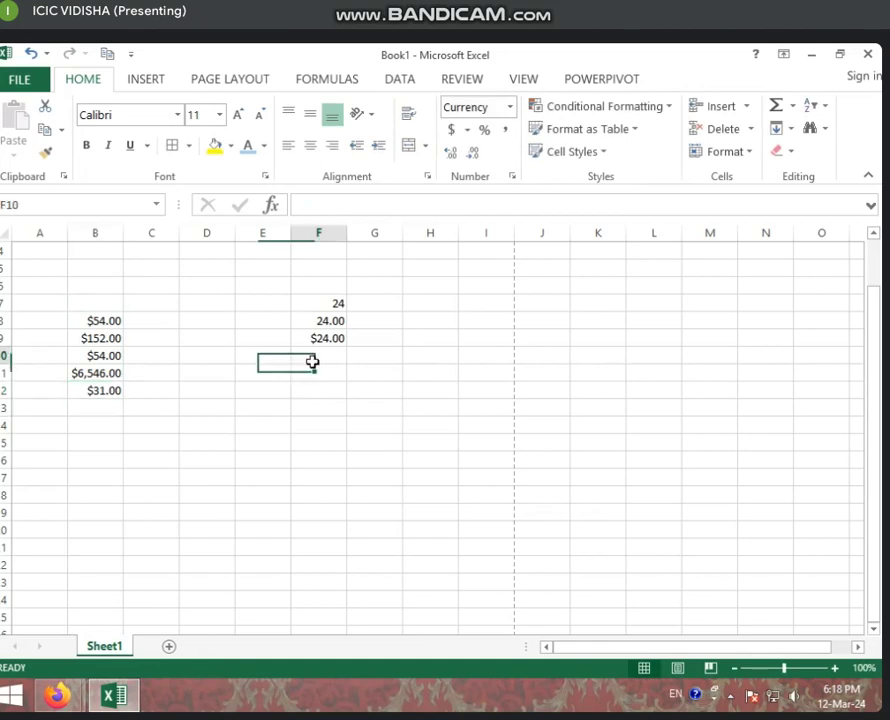
{"action": "left_click", "coordinate": [510, 106]}
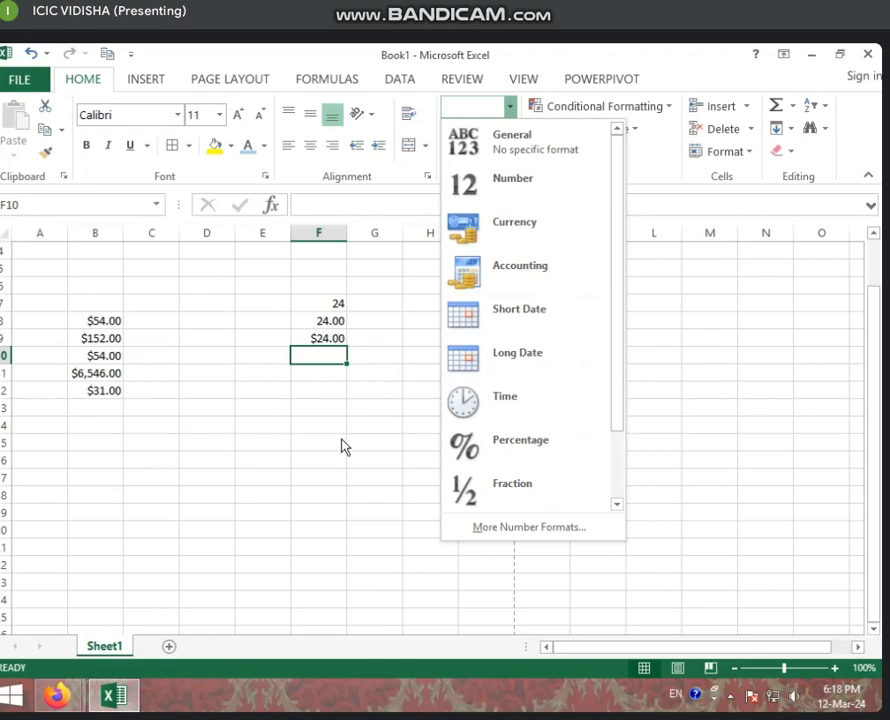
{"action": "left_click", "coordinate": [489, 278]}
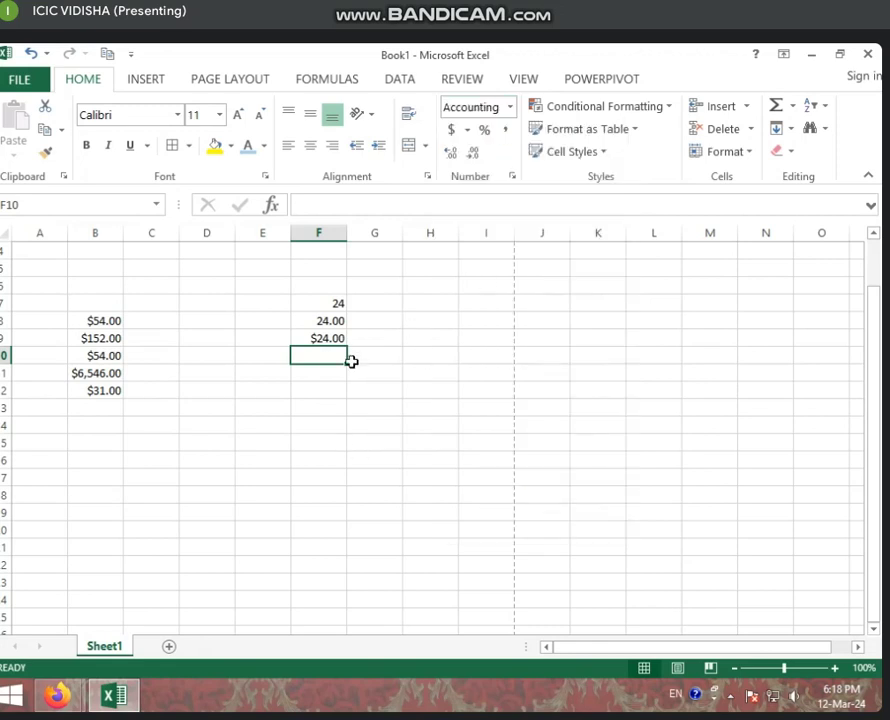
{"action": "type", "text": "24"}
{"action": "key", "text": "Return"}
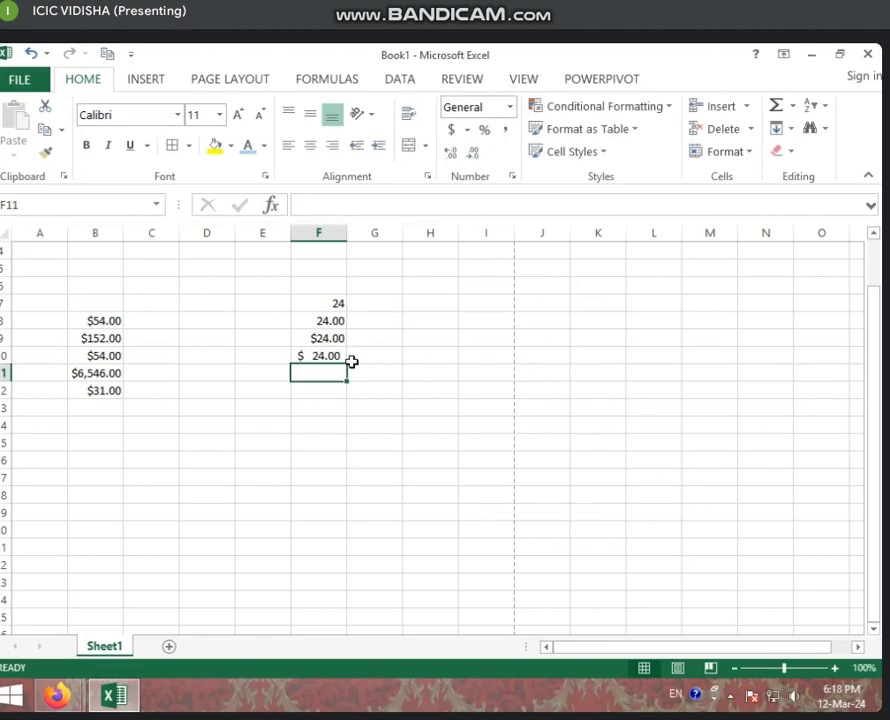
- Apply the Short Date format to F11 and enter 24 in it
{"action": "left_click", "coordinate": [510, 107]}
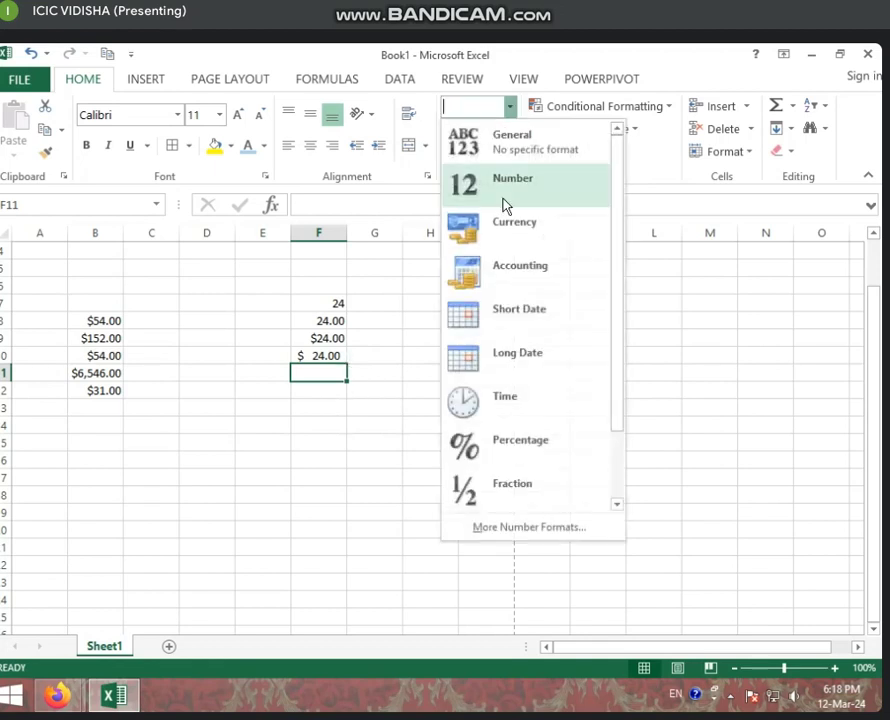
{"action": "left_click", "coordinate": [499, 308]}
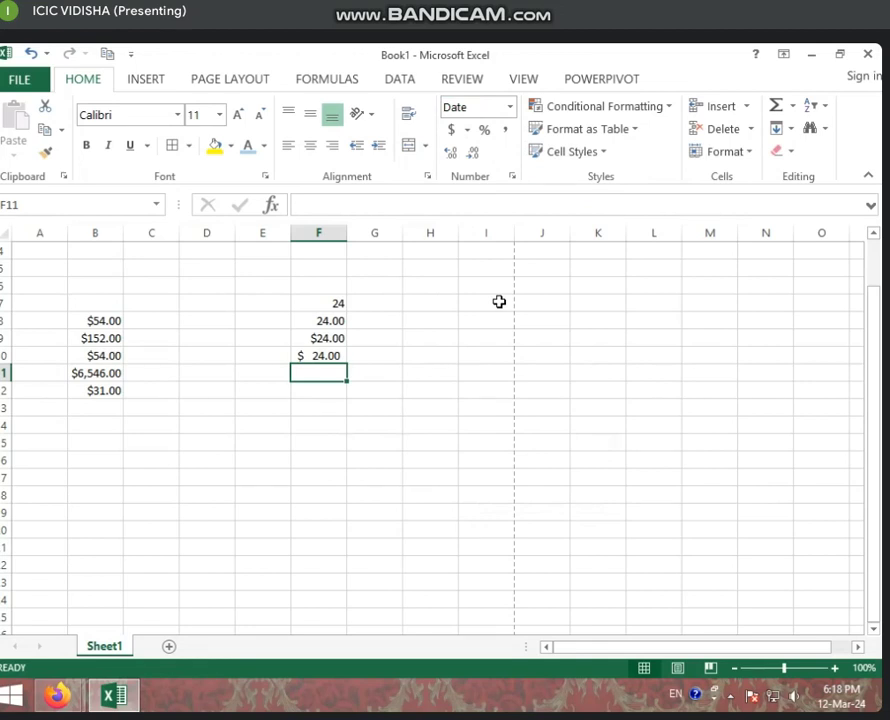
{"action": "type", "text": "24"}
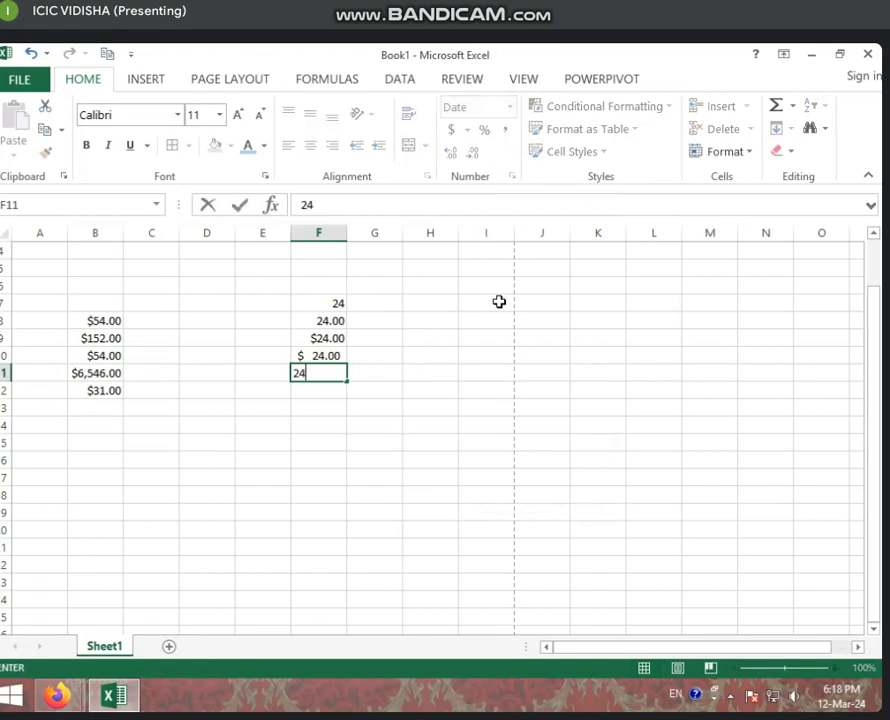
{"action": "key", "text": "Return"}
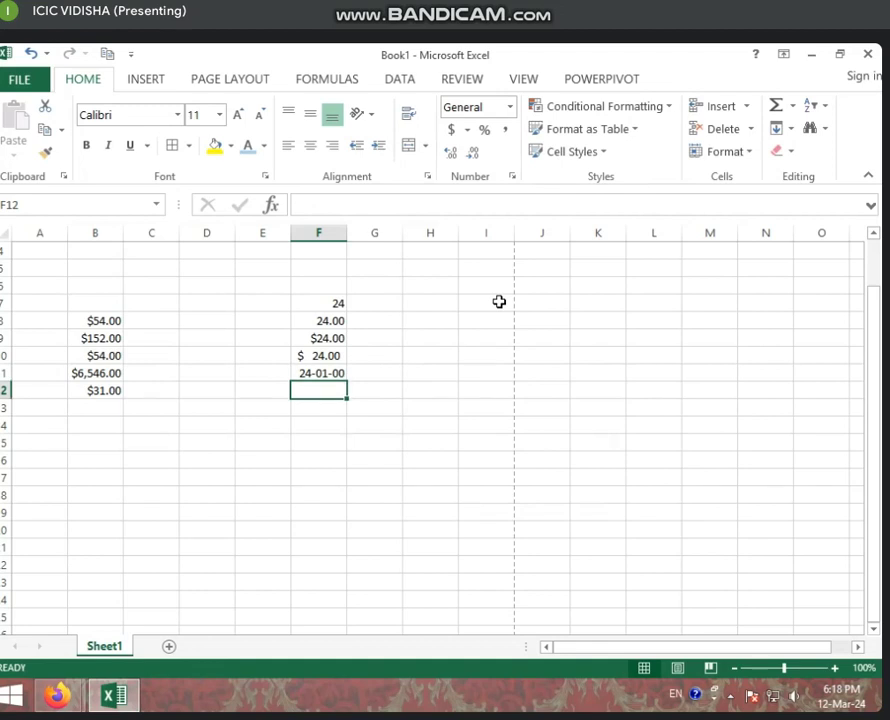
- Replace F11's value with the date 12-03-2024 and widen column F slightly
{"action": "key", "text": "Up"}
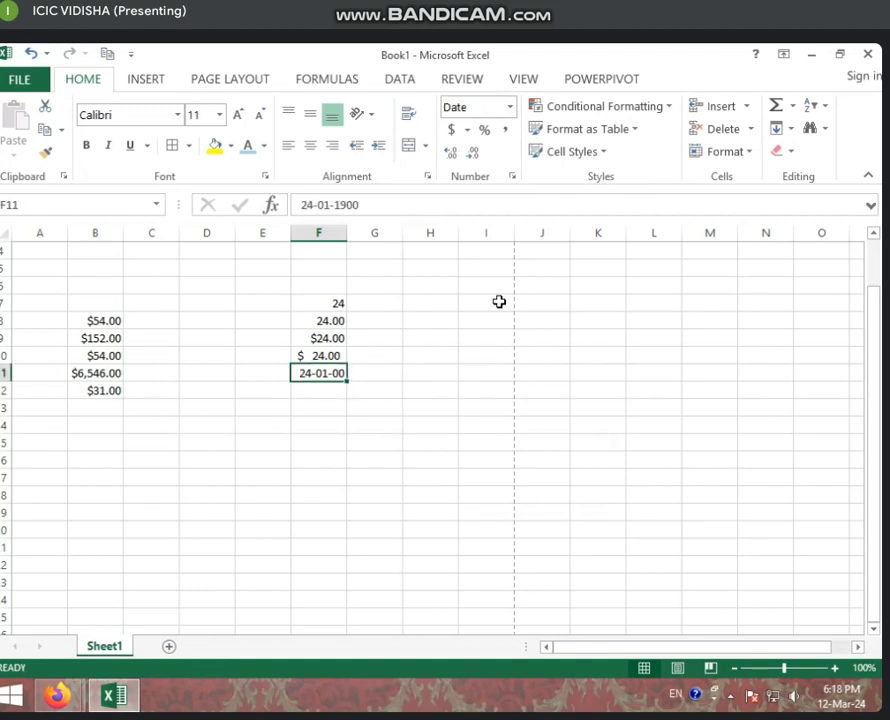
{"action": "type", "text": "1"}
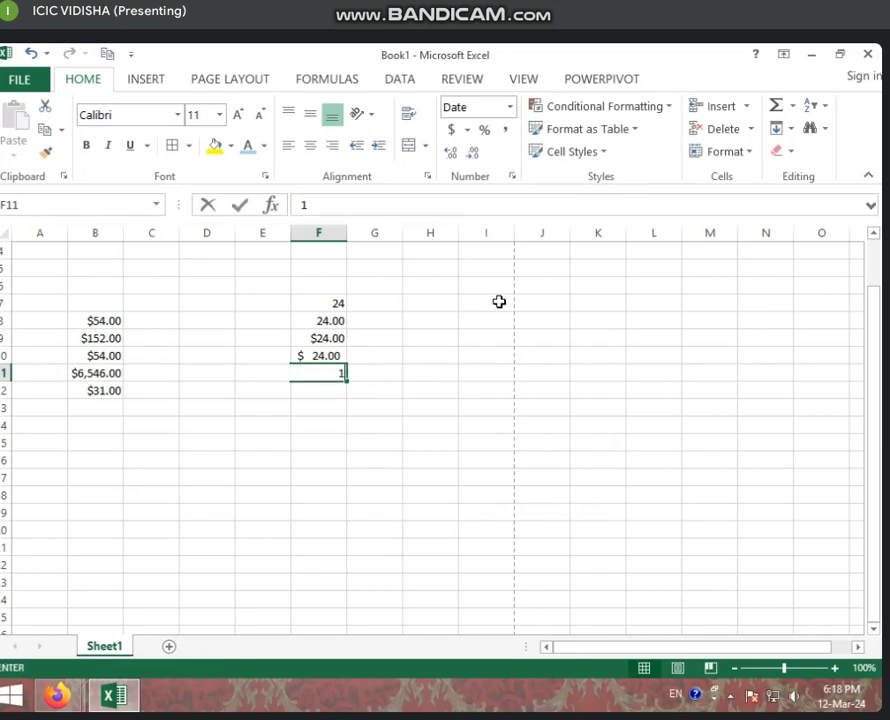
{"action": "type", "text": "2-03-"}
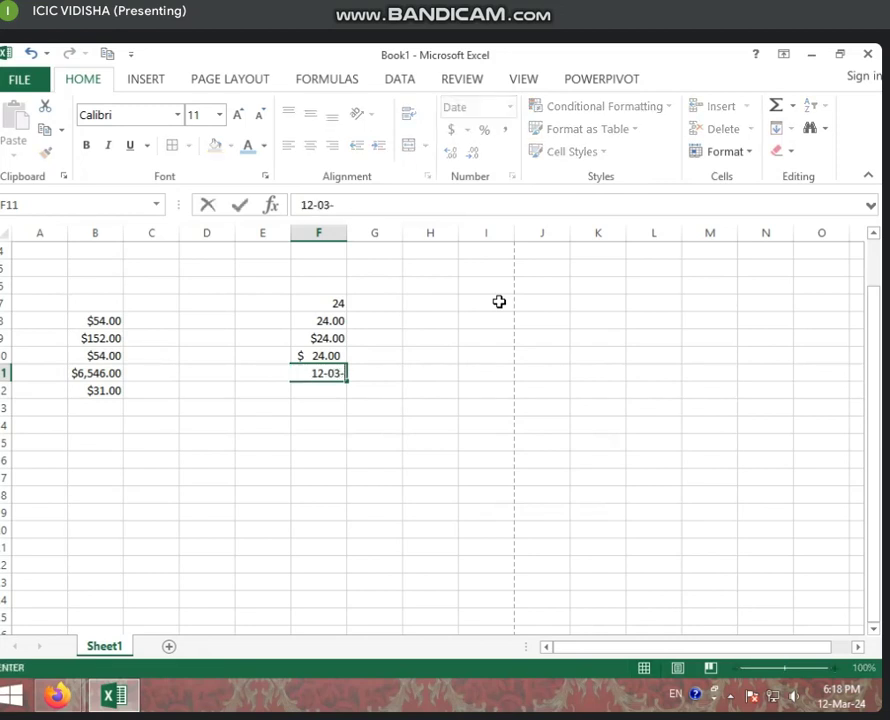
{"action": "type", "text": "2024"}
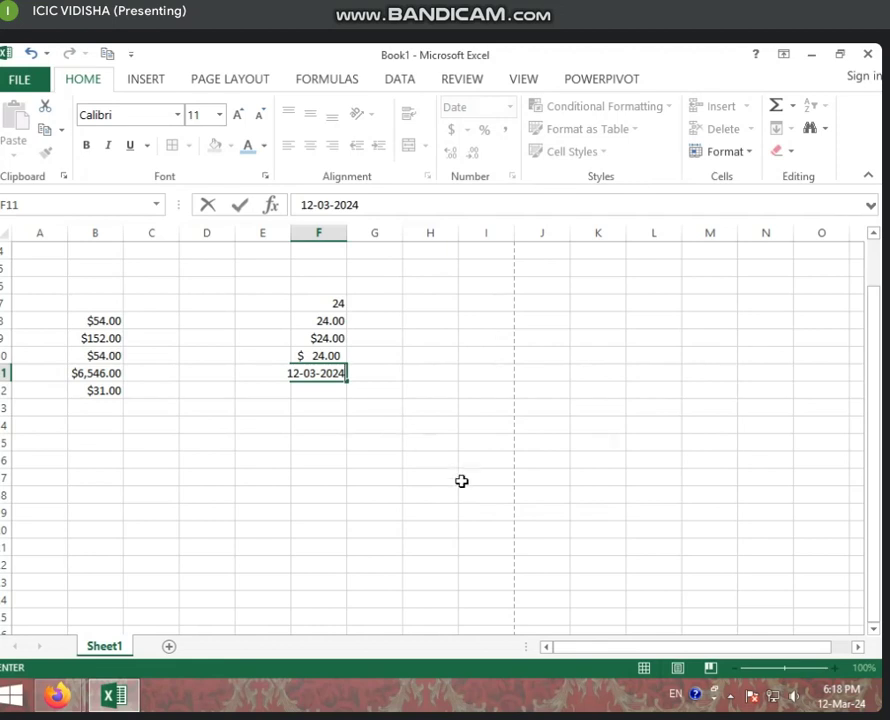
{"action": "left_click", "coordinate": [463, 479]}
{"action": "left_click_drag", "start_coordinate": [346, 238], "coordinate": [383, 260]}
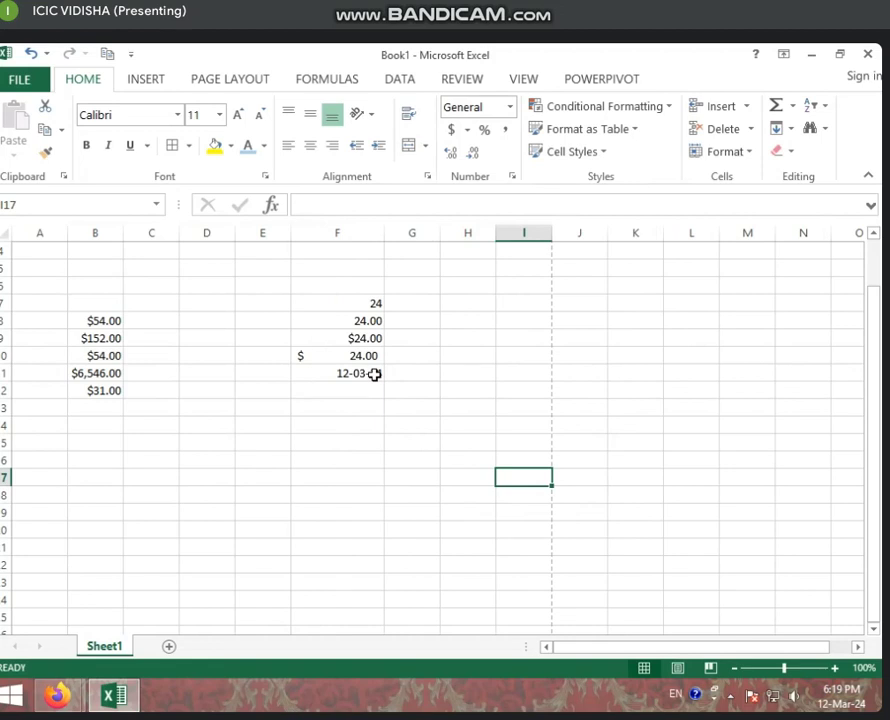
- Format F12 as Long Date, enter 12-03-2024, and widen column F to show Tuesday, March 12, 2024
{"action": "left_click", "coordinate": [360, 388]}
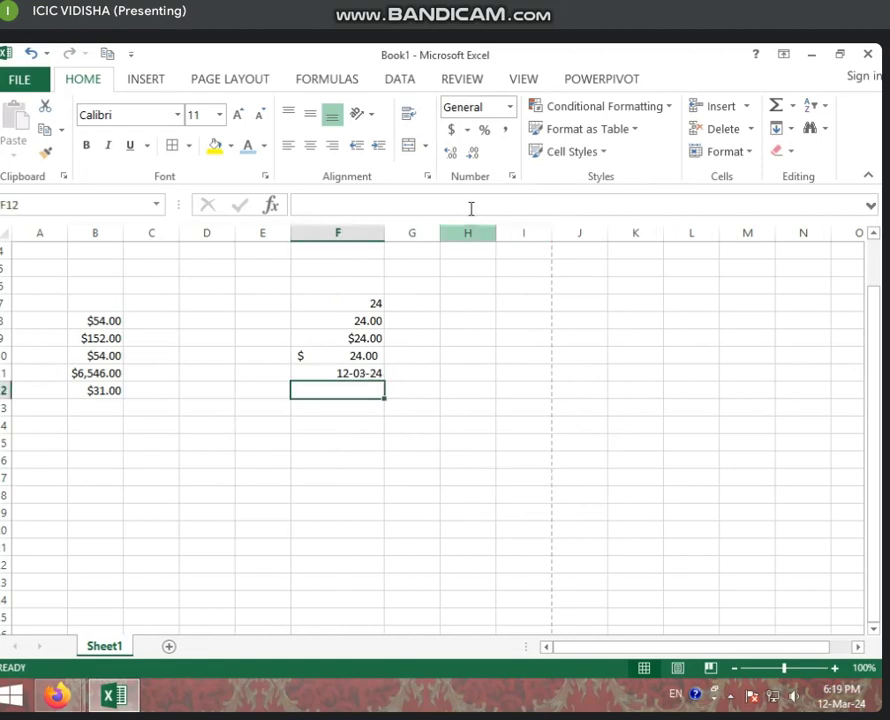
{"action": "left_click", "coordinate": [510, 107]}
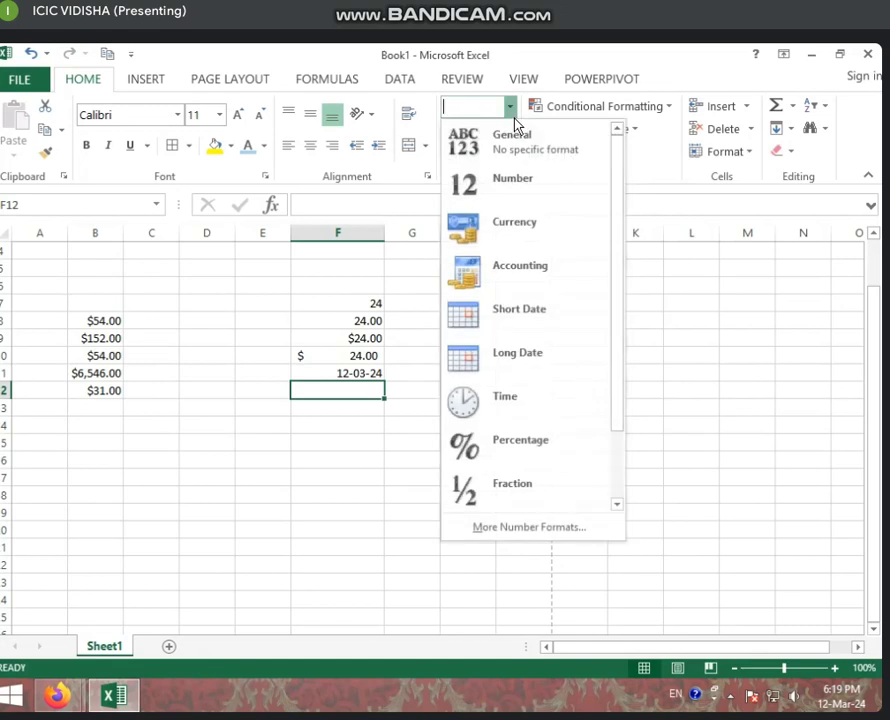
{"action": "left_click", "coordinate": [514, 360]}
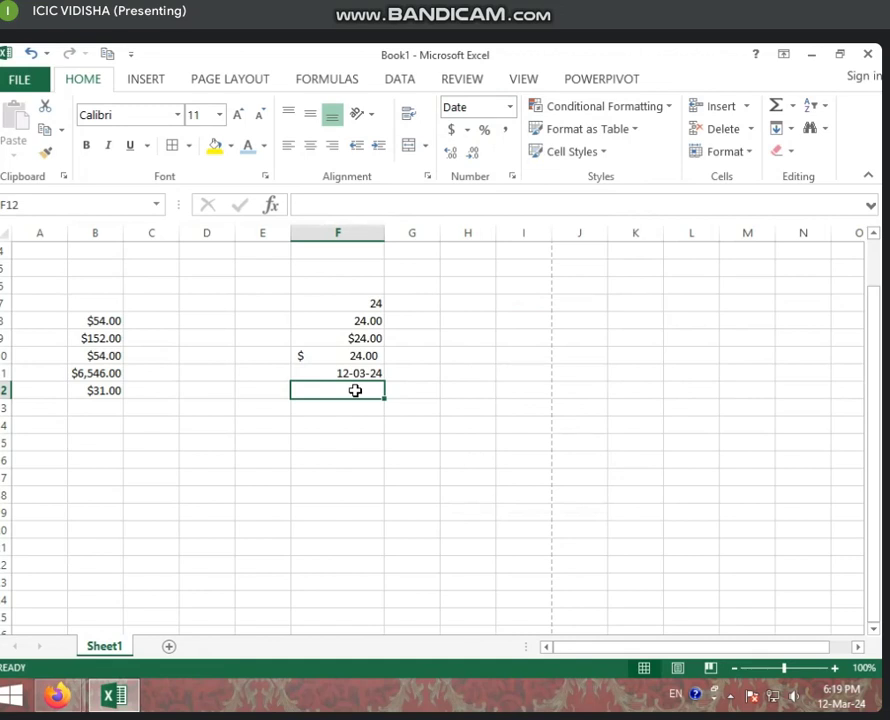
{"action": "type", "text": "12-0"}
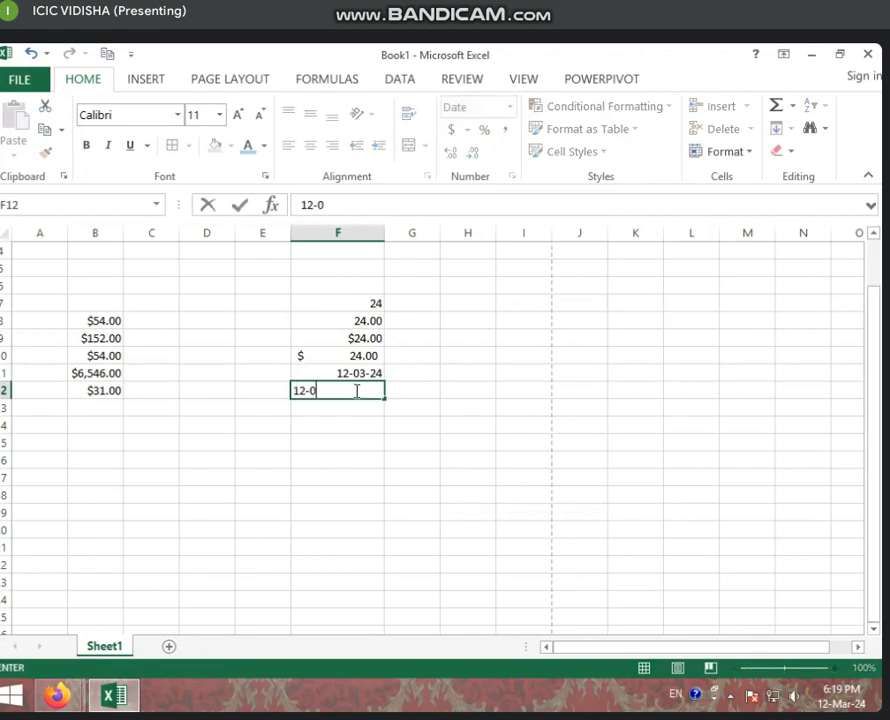
{"action": "type", "text": "3-2024"}
{"action": "key", "text": "Return"}
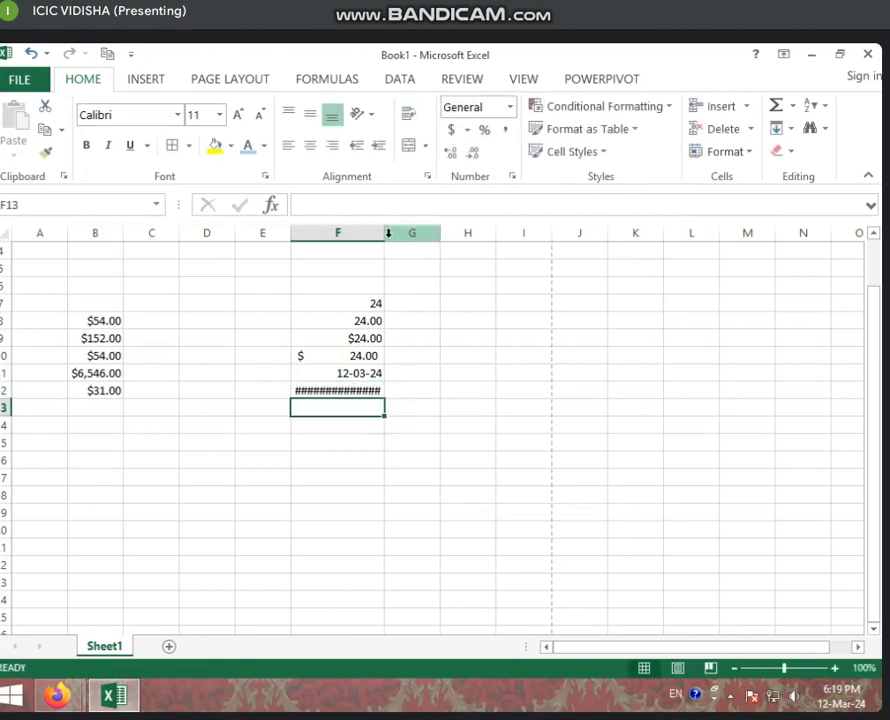
{"action": "left_click_drag", "start_coordinate": [384, 238], "coordinate": [546, 238]}
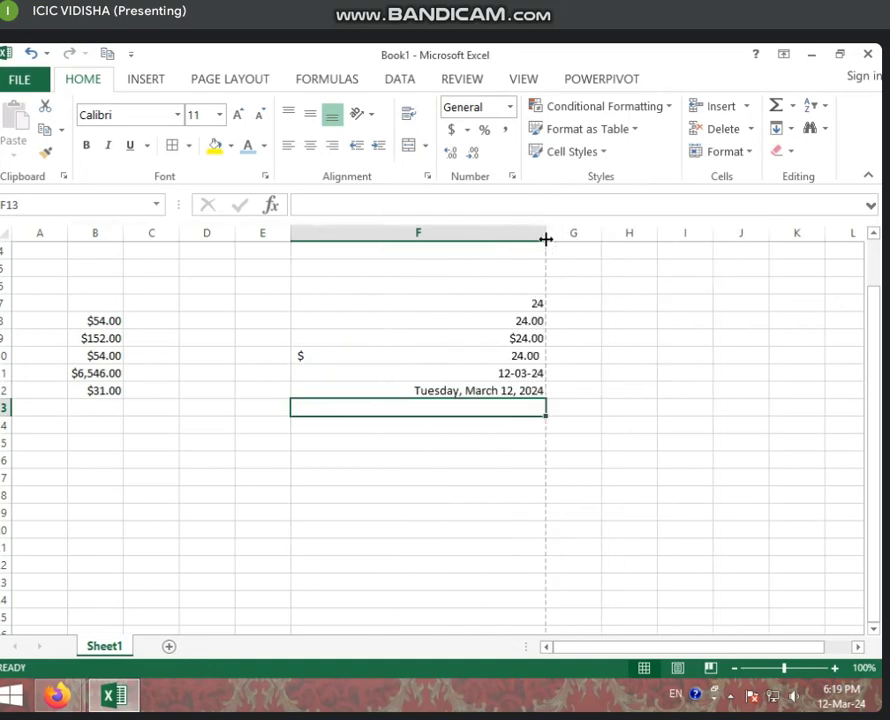